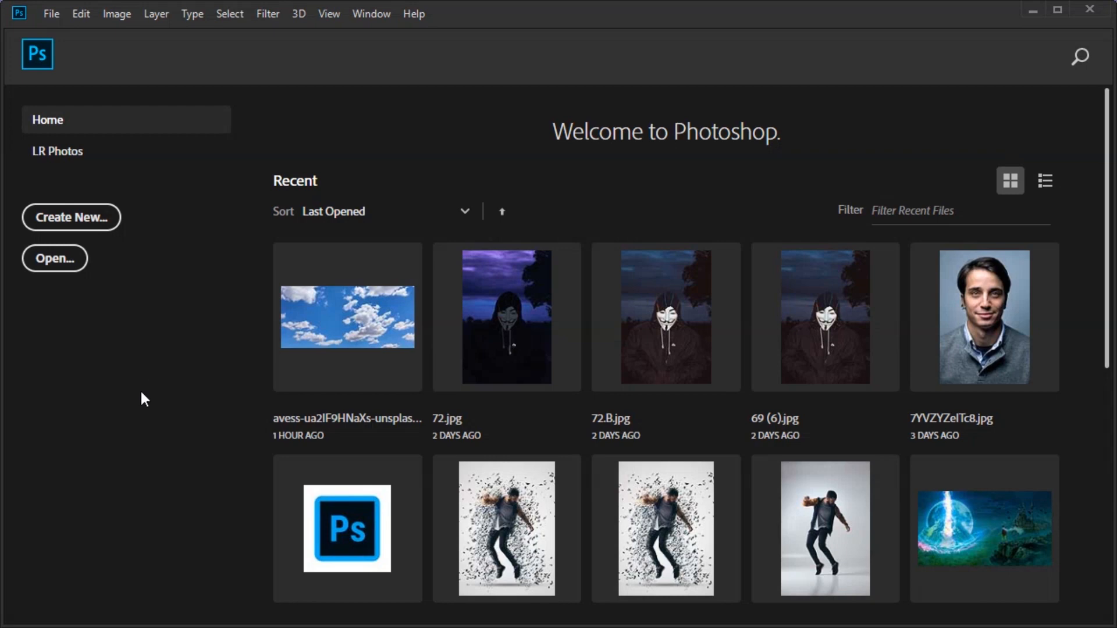
Step: Start a new document named GOLD, sized 3840 x 2160 pixels at 512 pixels/inch
click(105, 226)
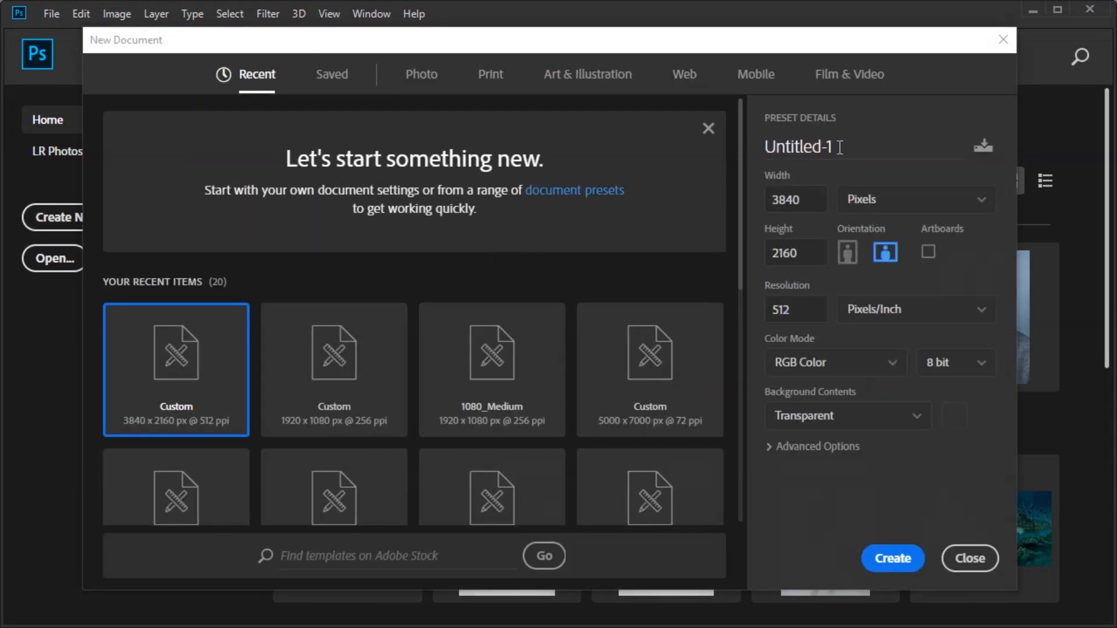
click(839, 146)
text(GOLD)
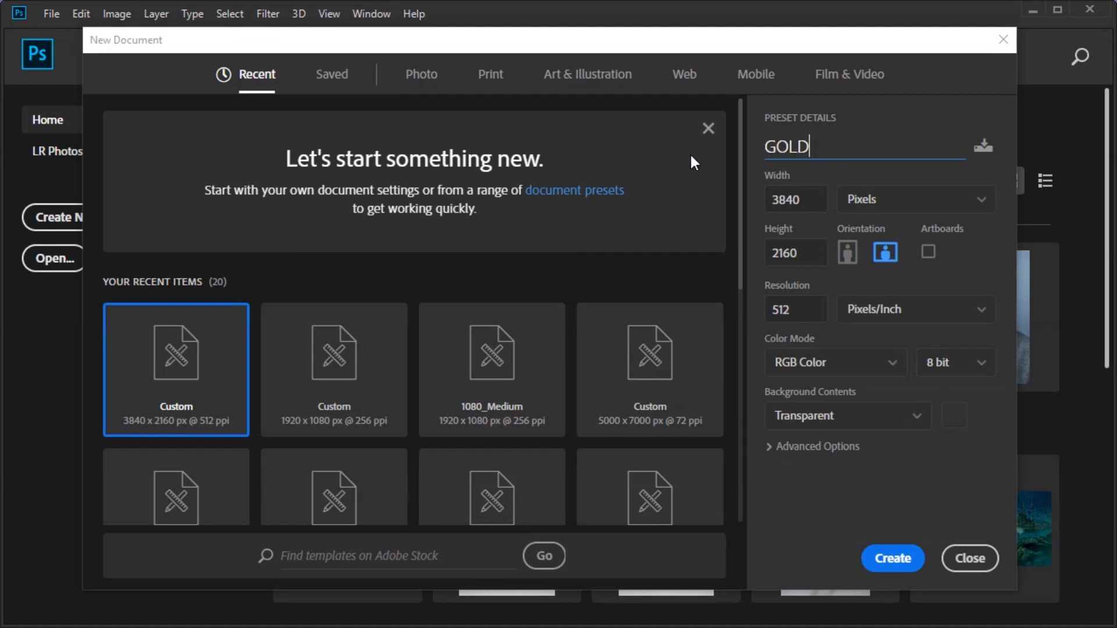
click(811, 194)
click(810, 260)
click(795, 306)
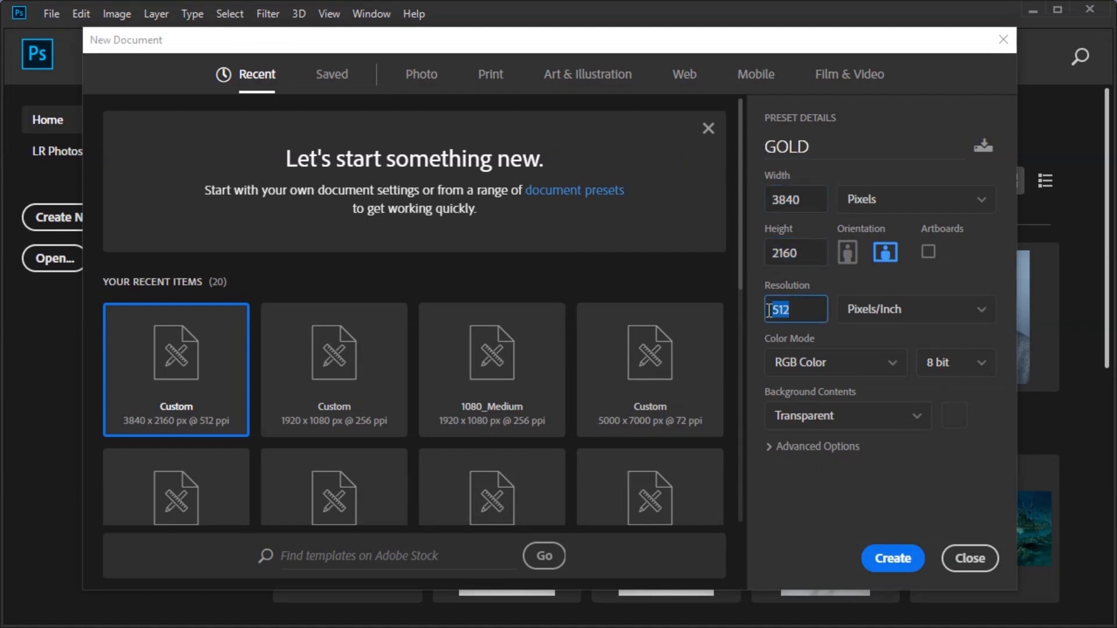
click(900, 312)
click(905, 337)
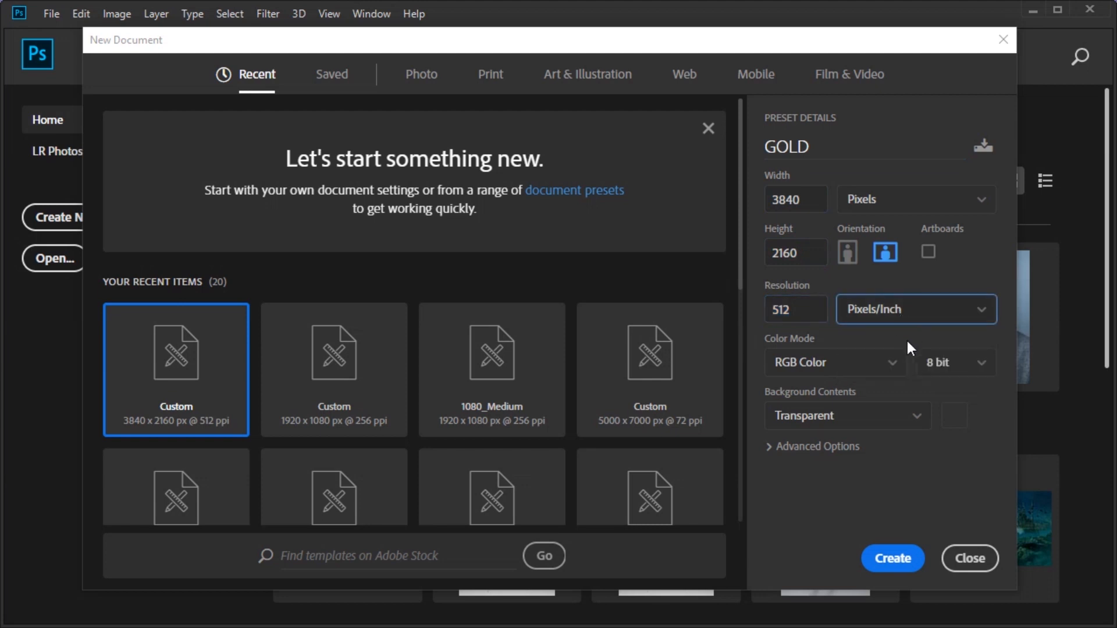
Step: Use 8-bit RGB Color with transparent background contents and create the document
click(878, 367)
click(880, 370)
click(863, 418)
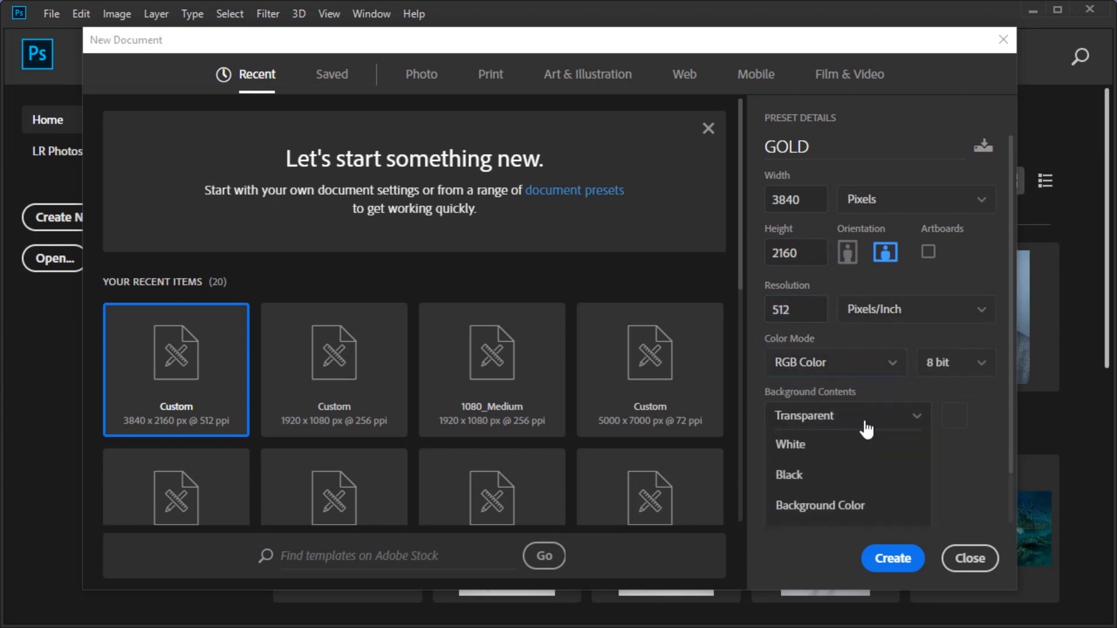
click(844, 480)
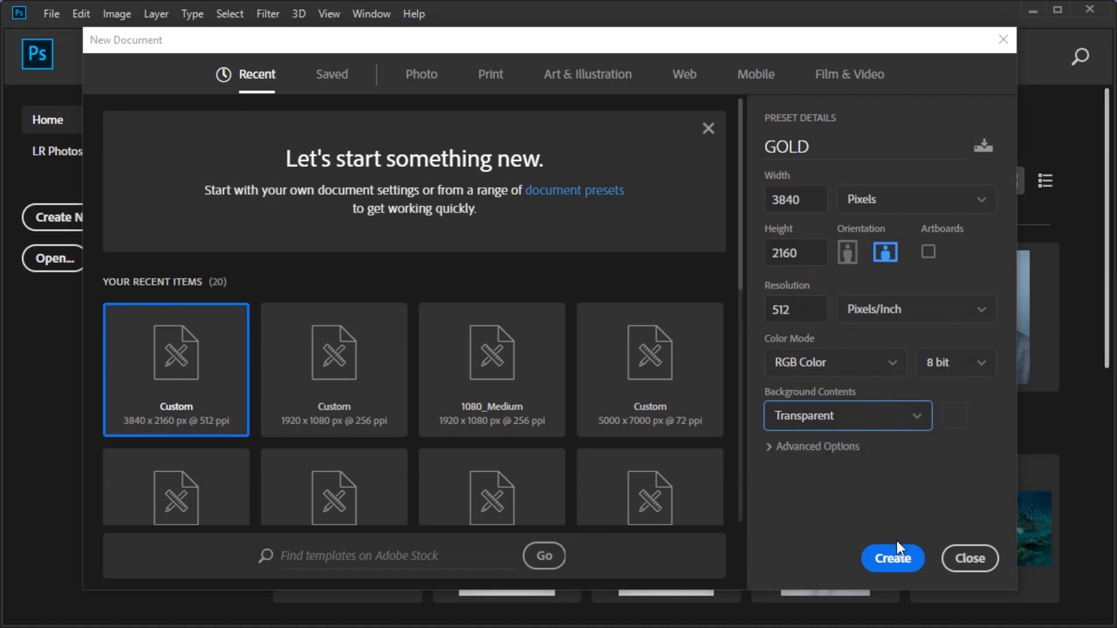
click(891, 558)
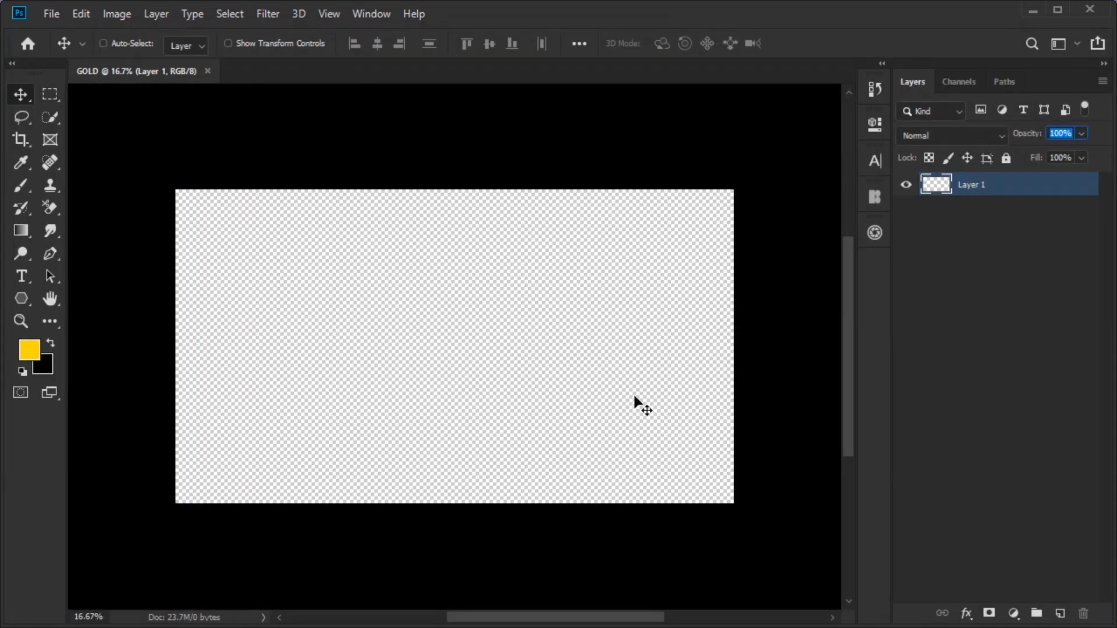
Step: Add a Solid Color fill layer in near-black with R, G and B all set to 17
click(1013, 613)
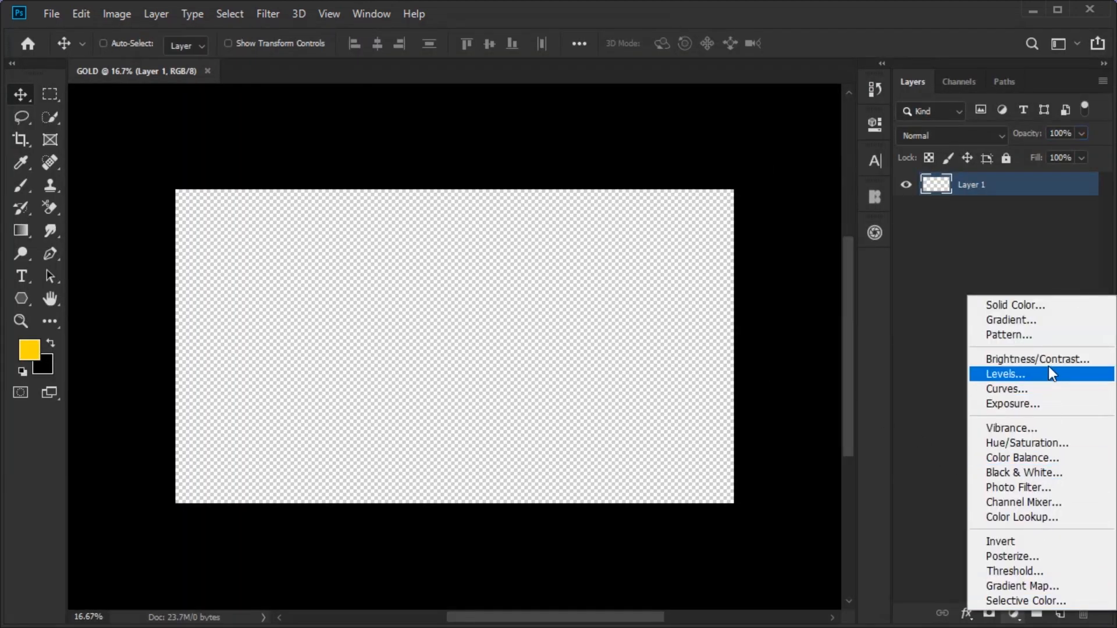
click(1039, 306)
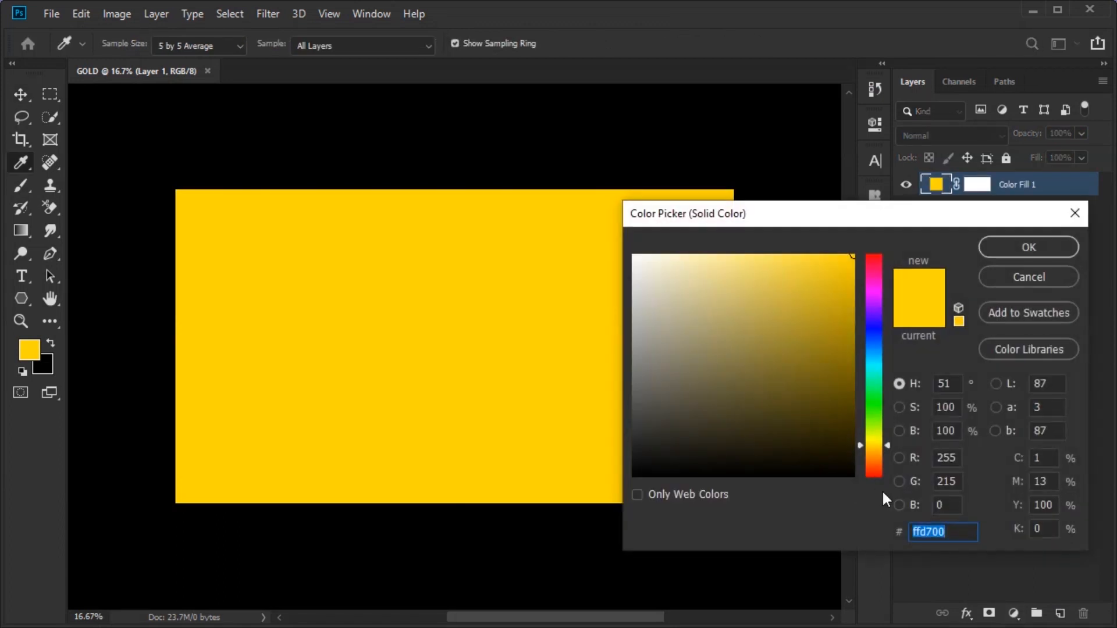
drag(959, 460, 915, 459)
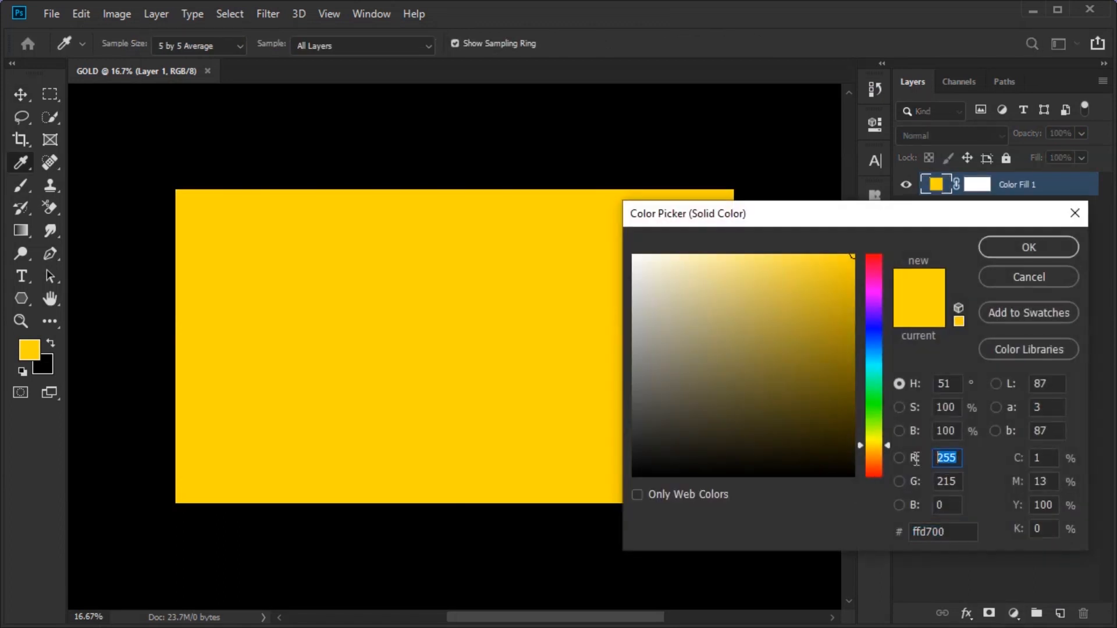
text(17)
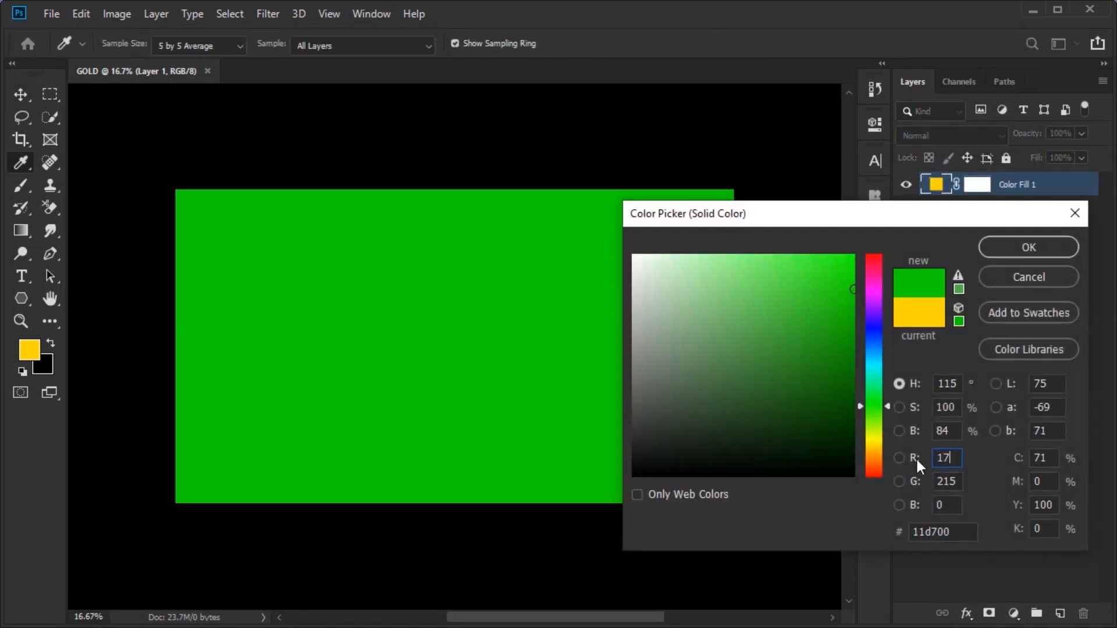
drag(959, 481, 892, 509)
text(1717)
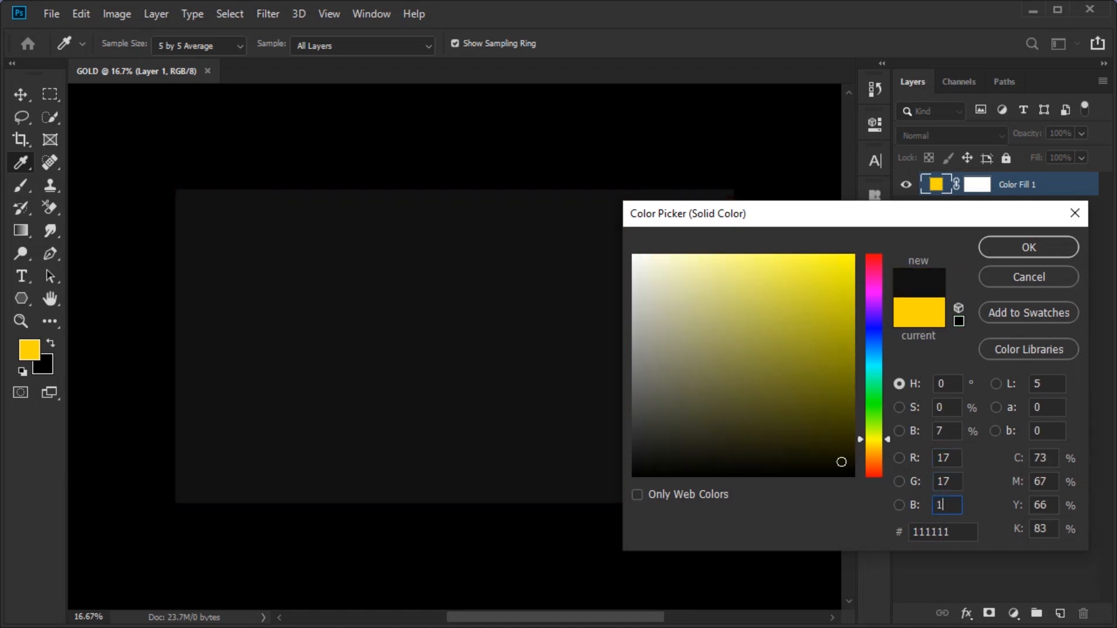
click(1007, 246)
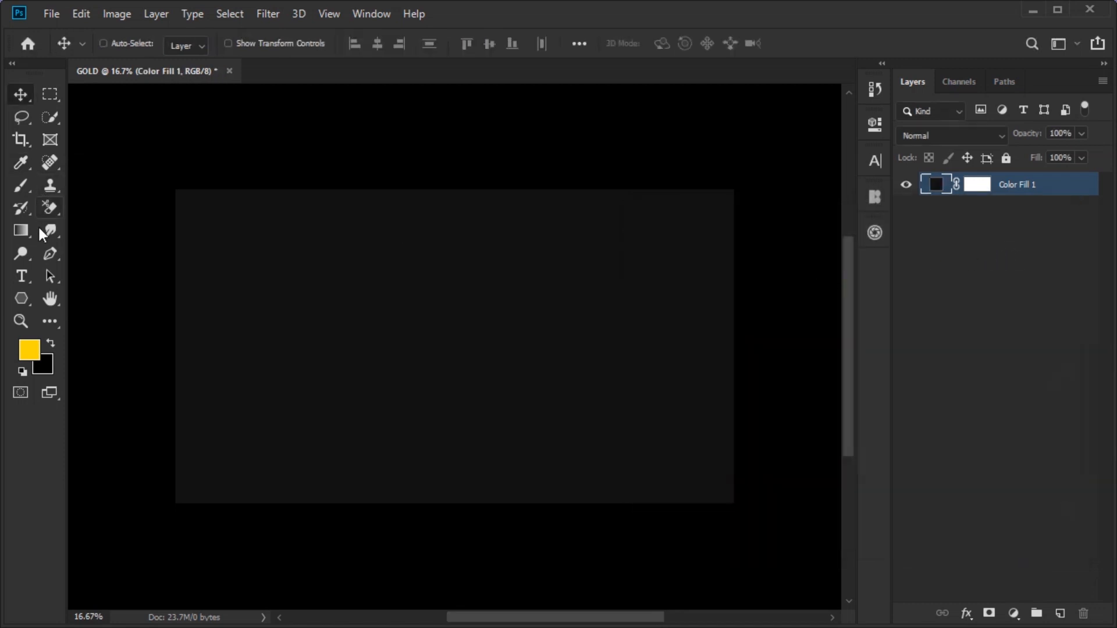
Step: Add a new layer and set up the Type tool with Georgia Regular, 100 pt, and text colour ffd700
click(21, 277)
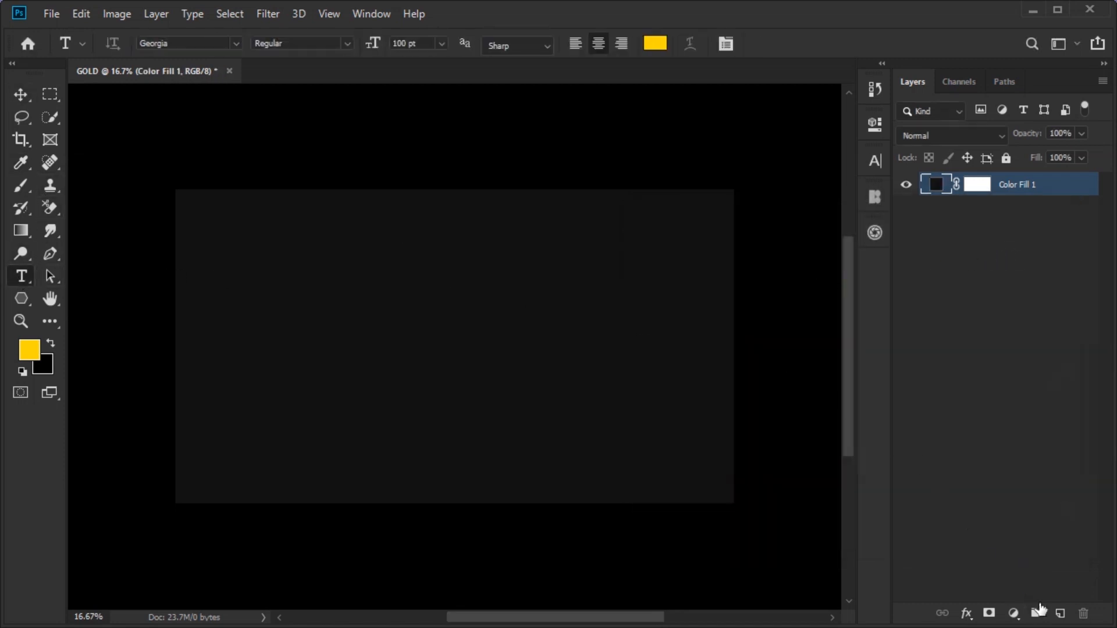
click(1060, 613)
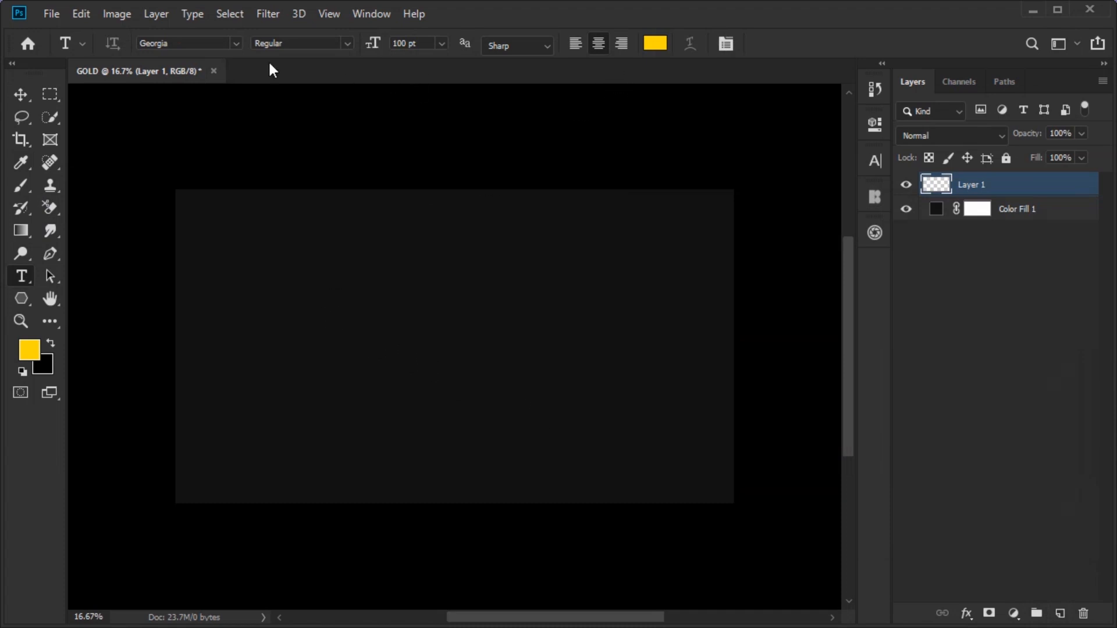
click(192, 44)
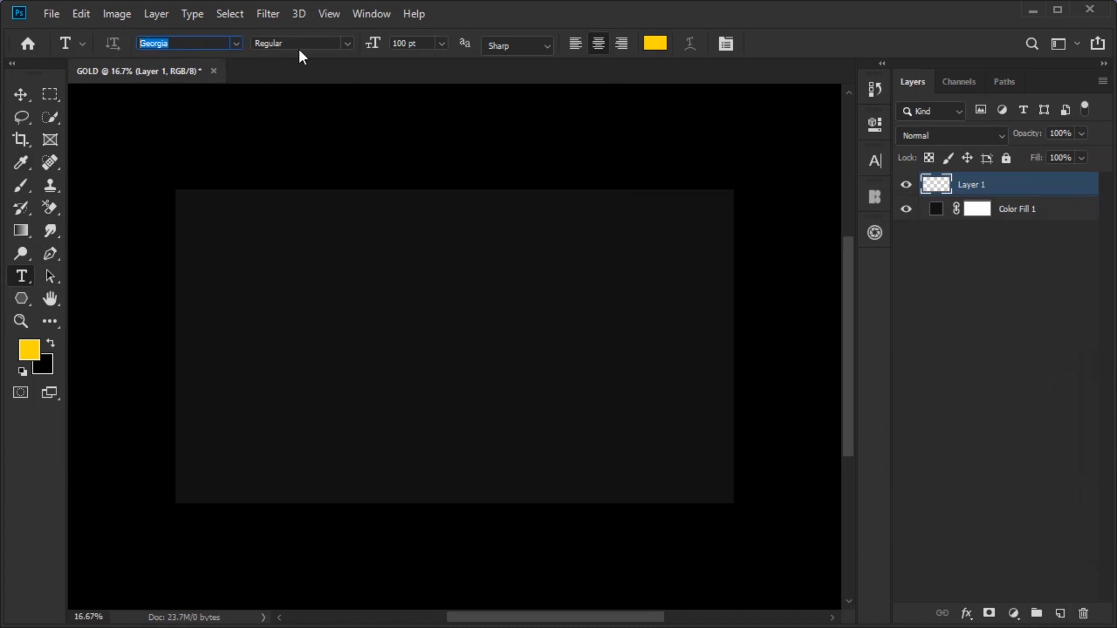
click(272, 38)
click(417, 40)
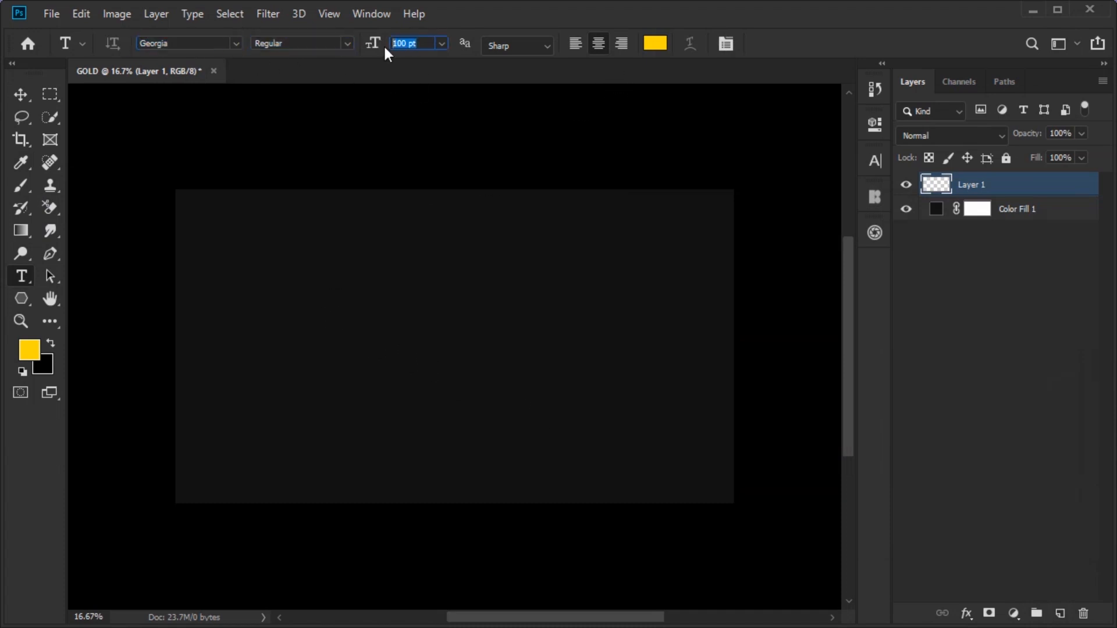
click(646, 45)
click(921, 457)
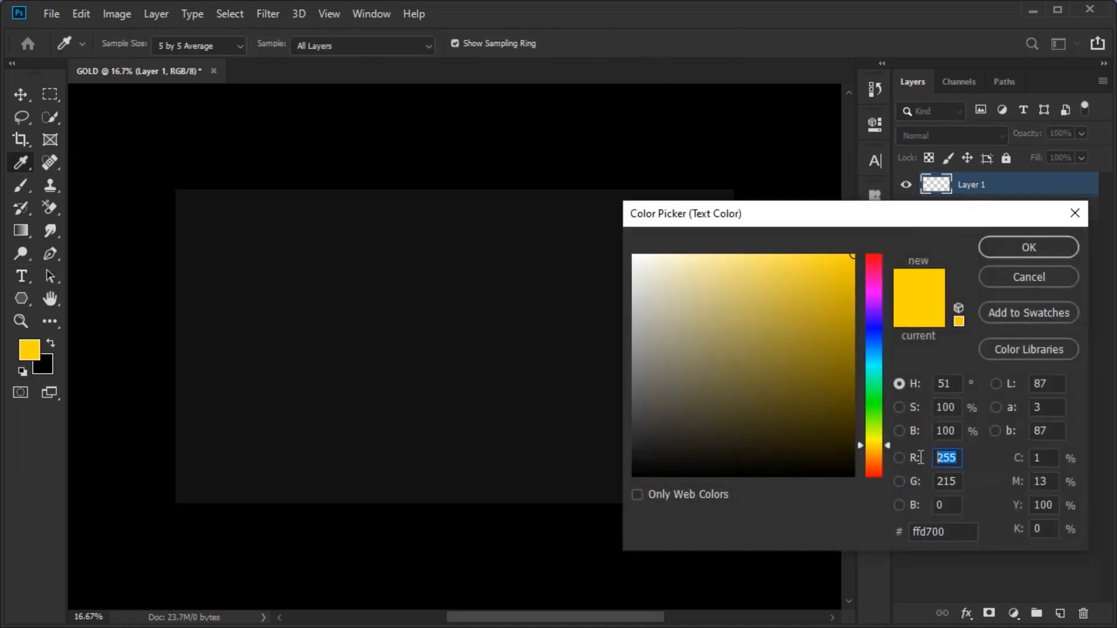
click(953, 483)
key(Return)
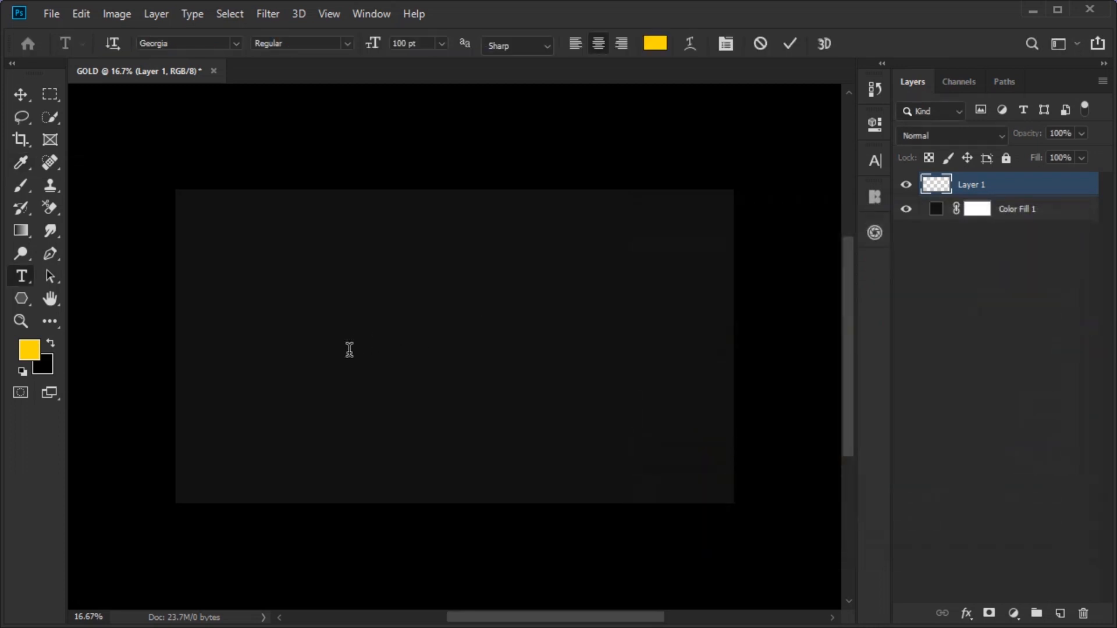
Step: Place the text GOLD on the canvas and move it to the horizontal centre
click(349, 349)
text(GOLD)
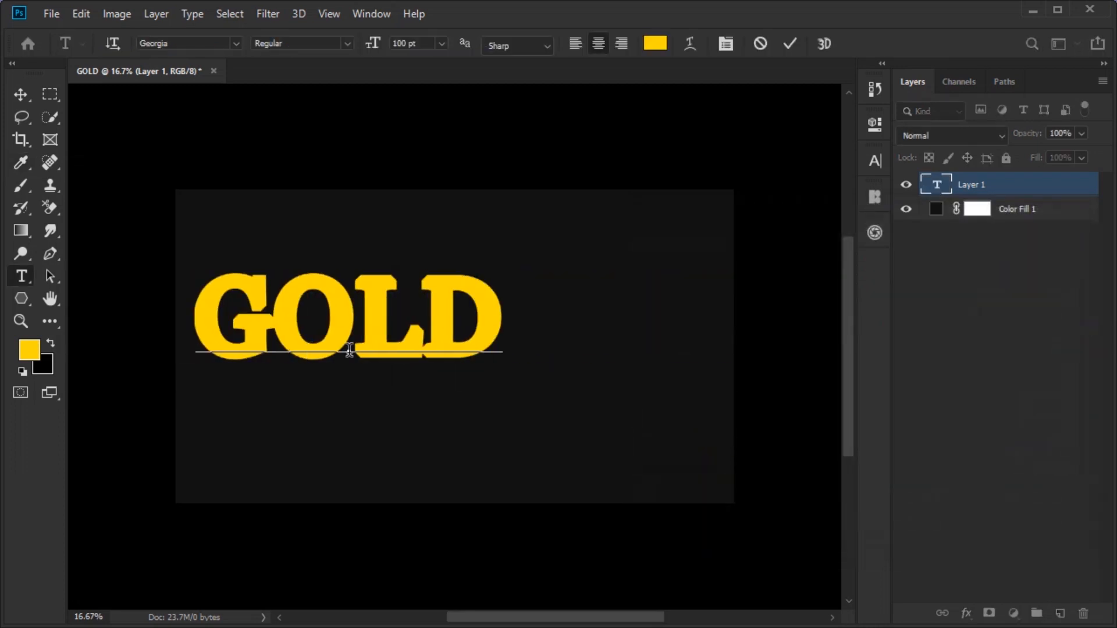
click(20, 94)
drag(279, 233, 403, 243)
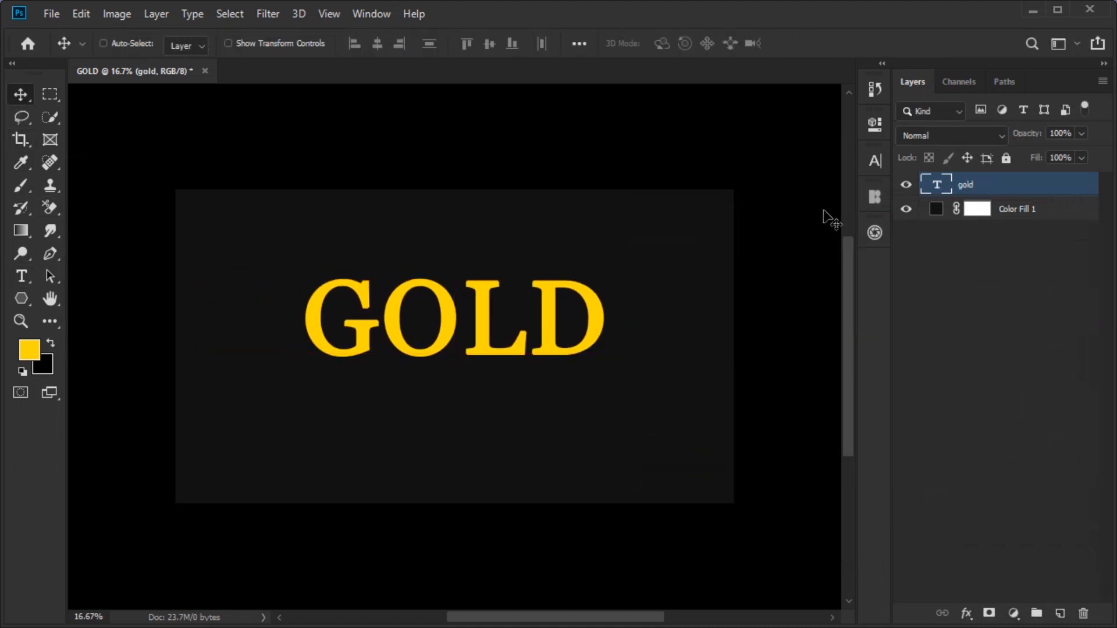
Step: Apply a Bevel & Emboss style to the text layer: Inner Bevel, Smooth, depth 255%, direction Up, size 30 px, soften 0 px
right_click(940, 190)
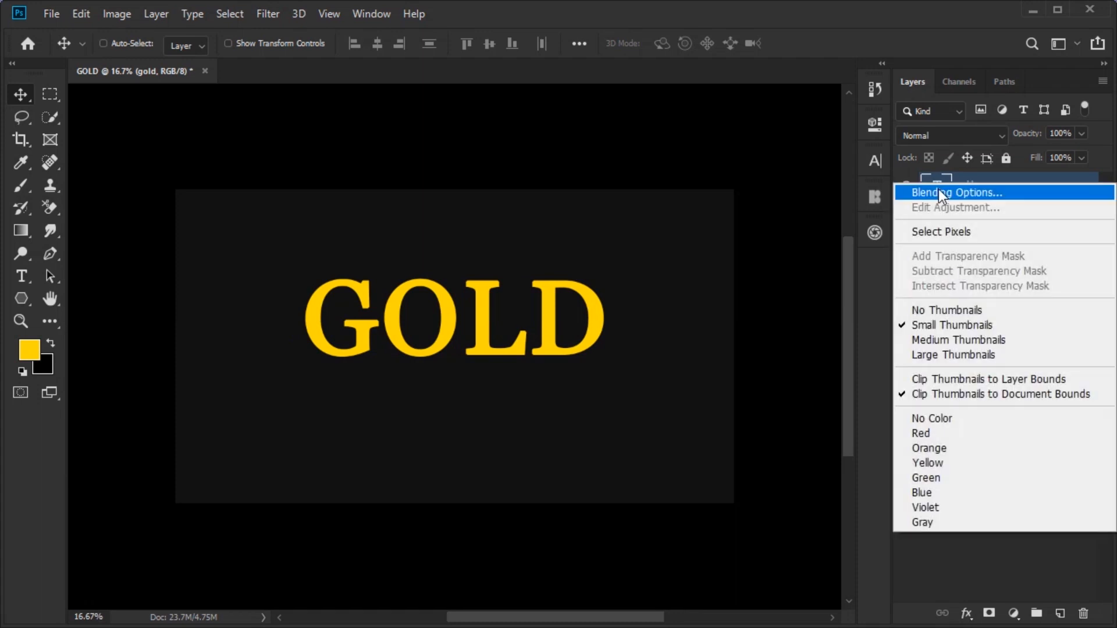
click(941, 192)
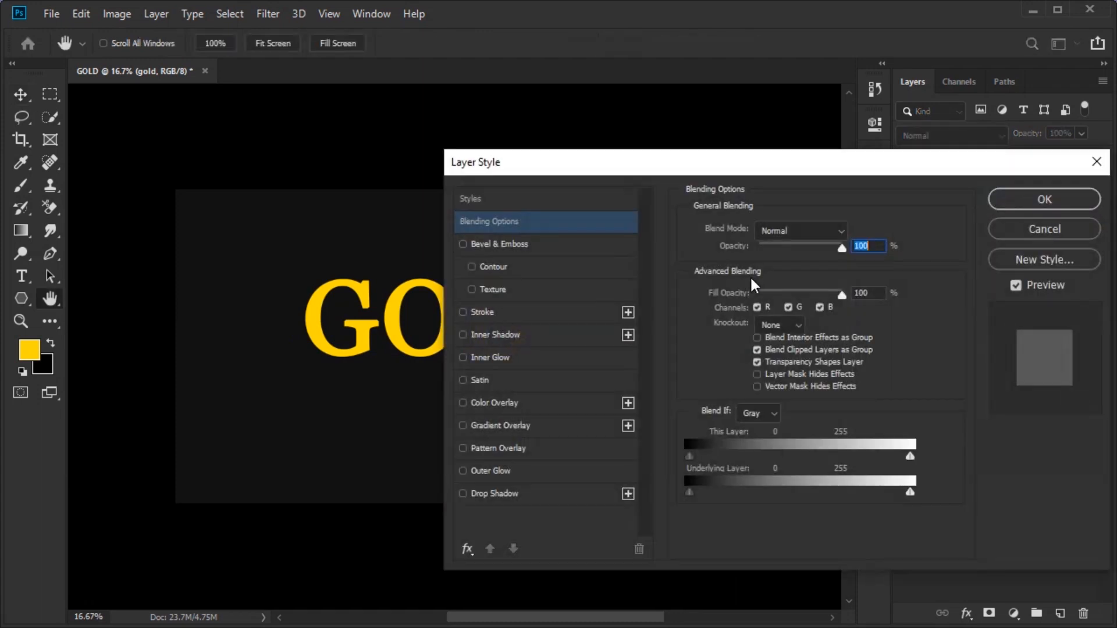
drag(362, 324, 160, 336)
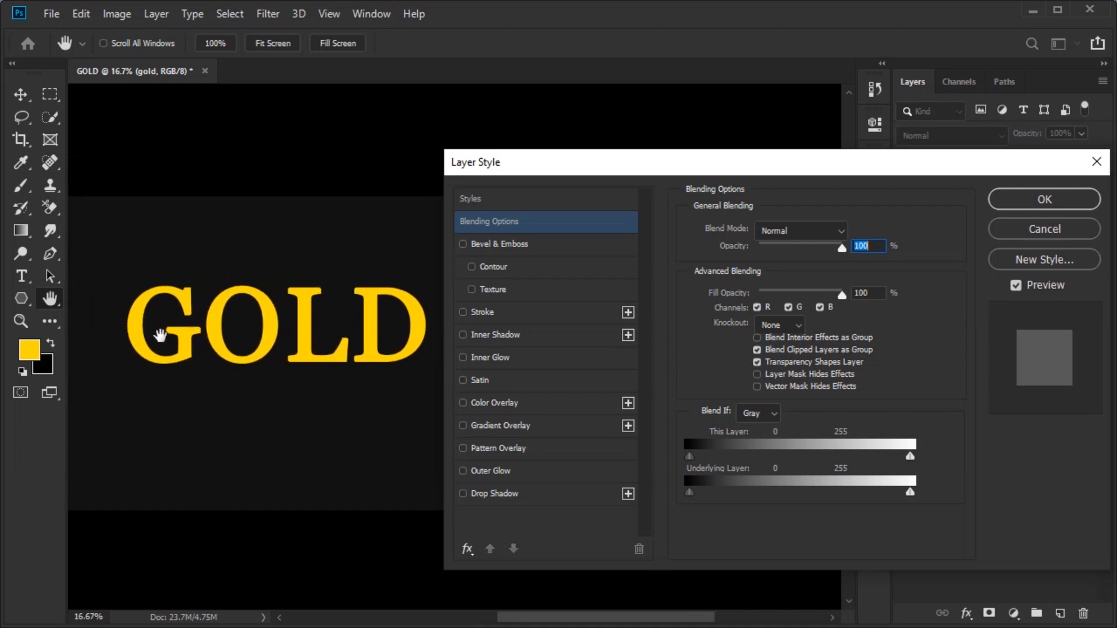
click(522, 247)
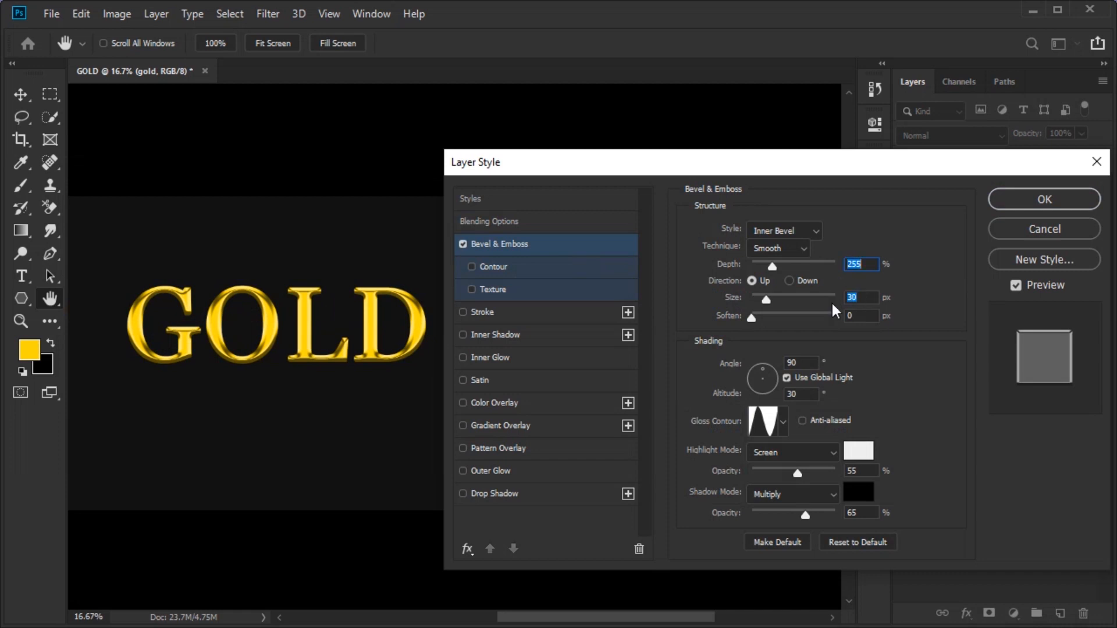
click(857, 316)
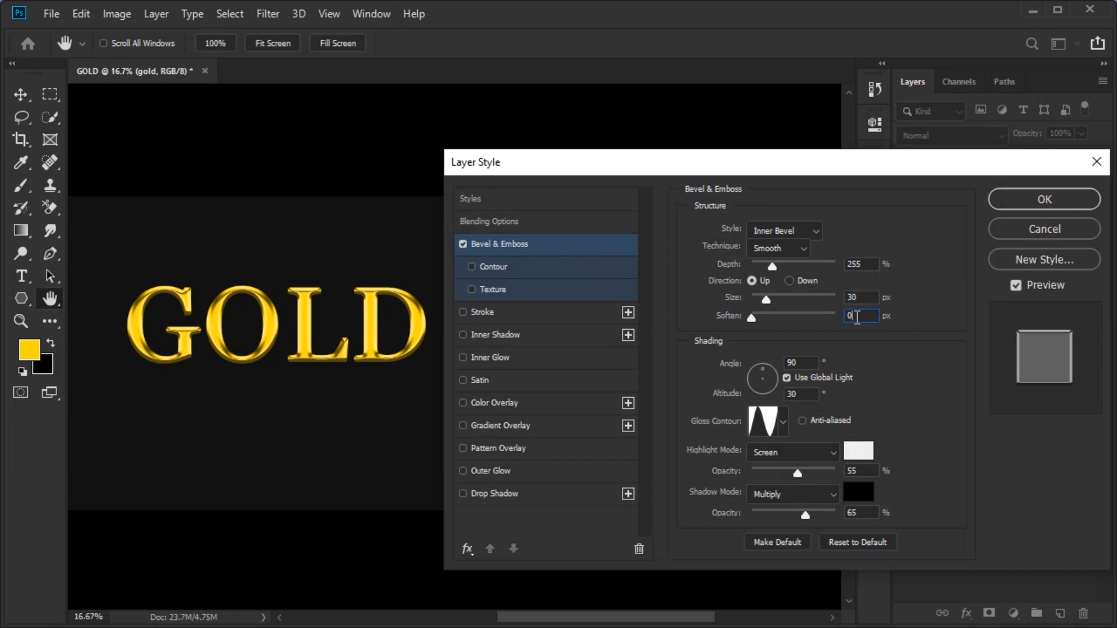
Step: Set the bevel shading to angle 90°, altitude 30° with global light, and use the Ring gloss contour
double_click(784, 393)
click(763, 424)
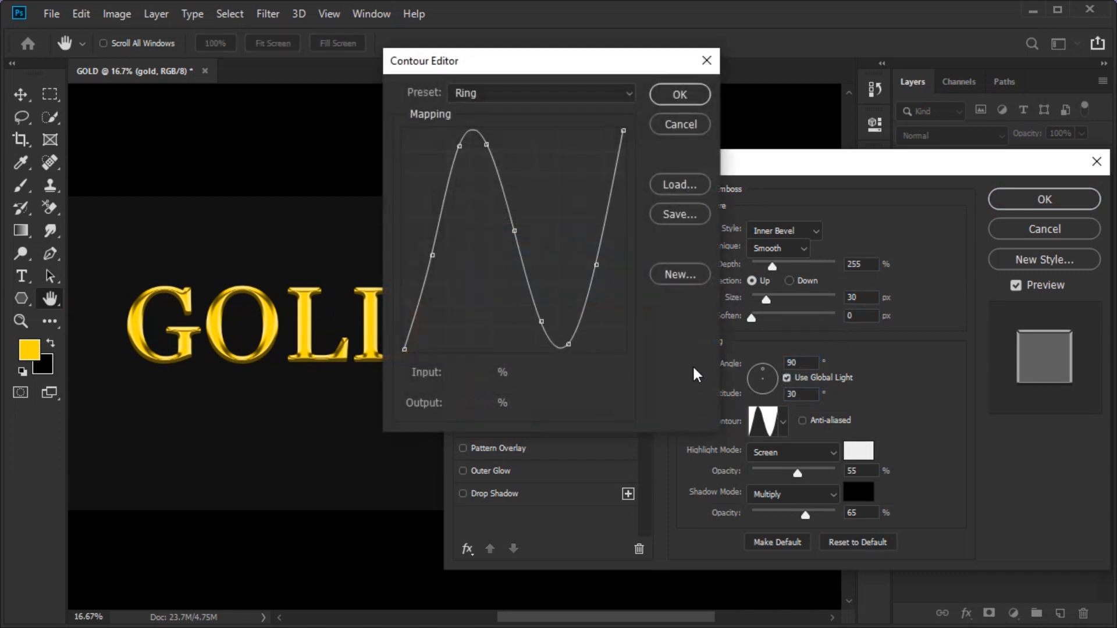
click(680, 128)
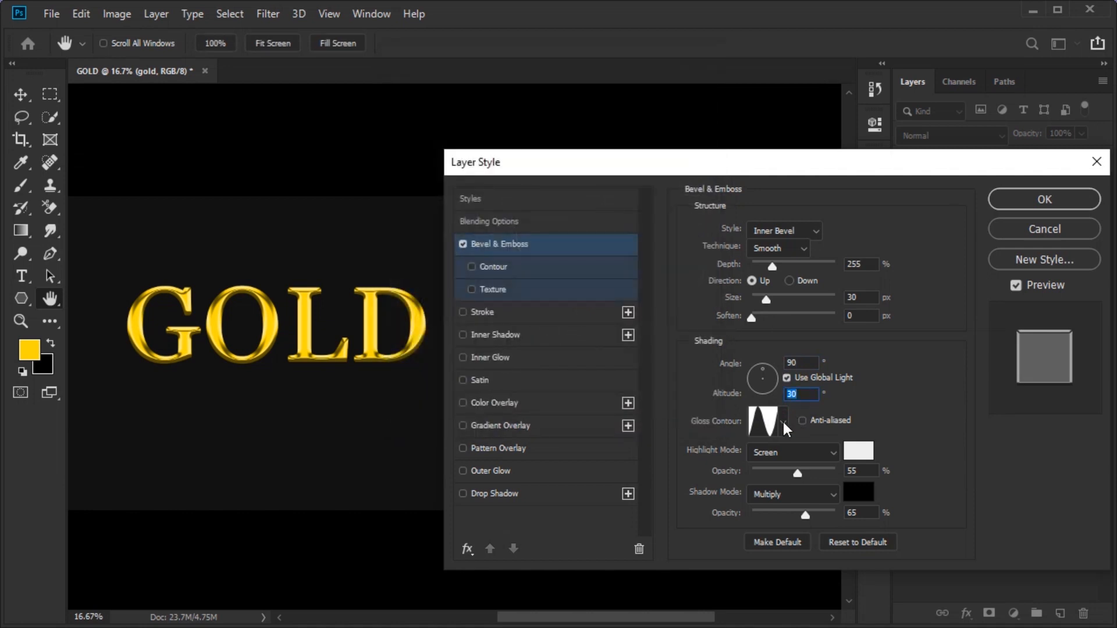
click(783, 421)
click(918, 410)
Step: Set the bevel highlight to Screen with colour efefef at 55% opacity and the shadow to Multiply with colour 000000 at 65%
click(856, 452)
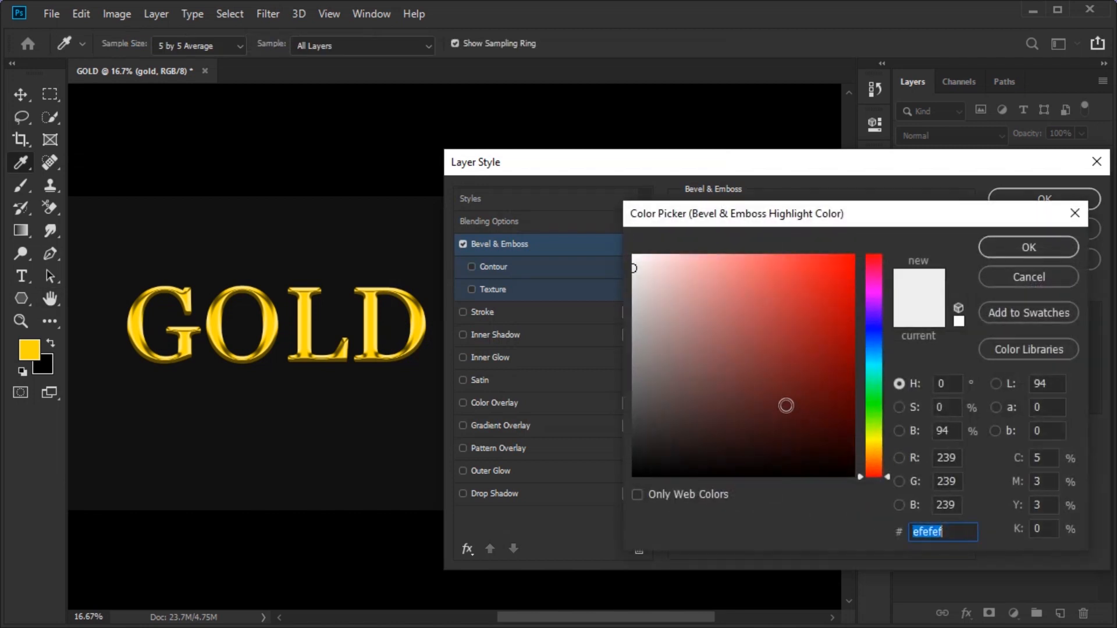
click(1018, 250)
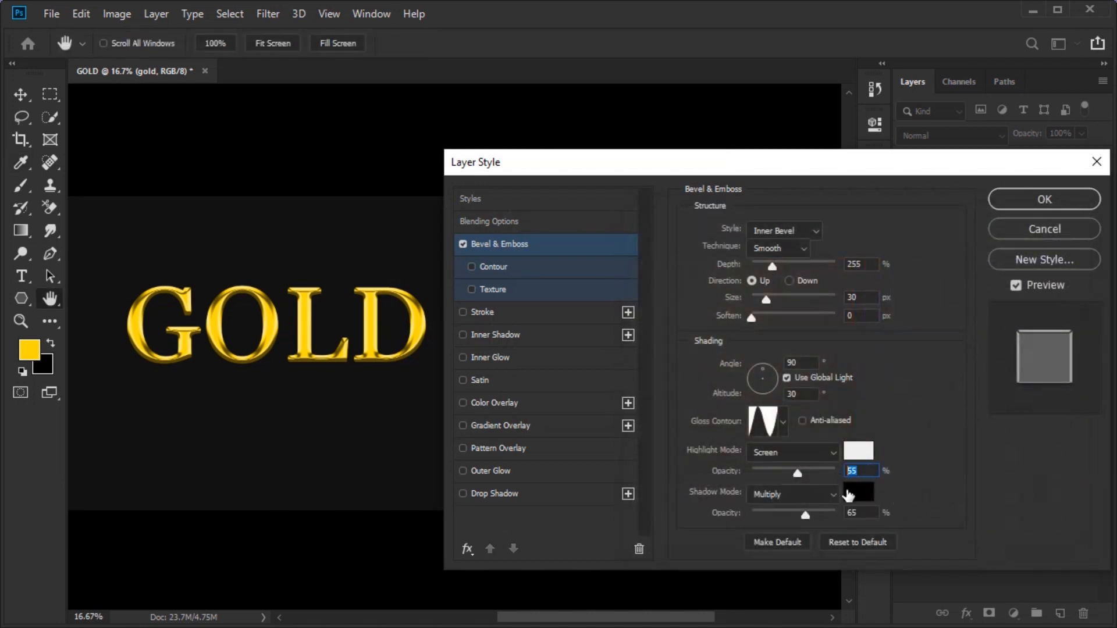
click(856, 493)
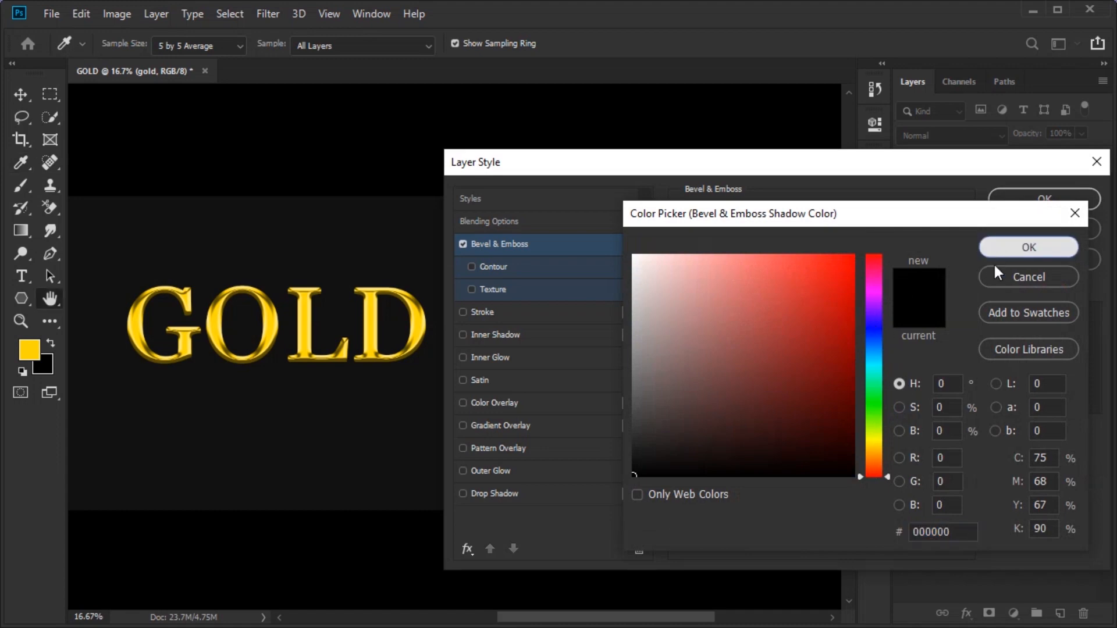
click(992, 256)
drag(860, 513, 836, 517)
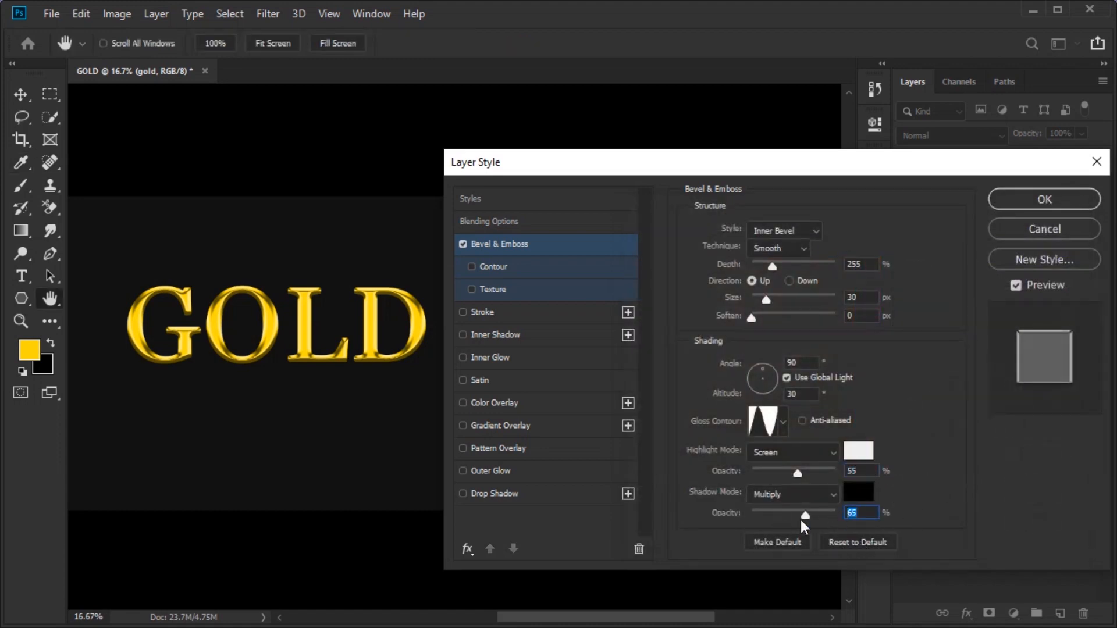
Step: Add a Stroke style to the text layer: size 3 px, position Outside, blend mode Screen, opacity 45%
click(500, 312)
drag(851, 229, 823, 241)
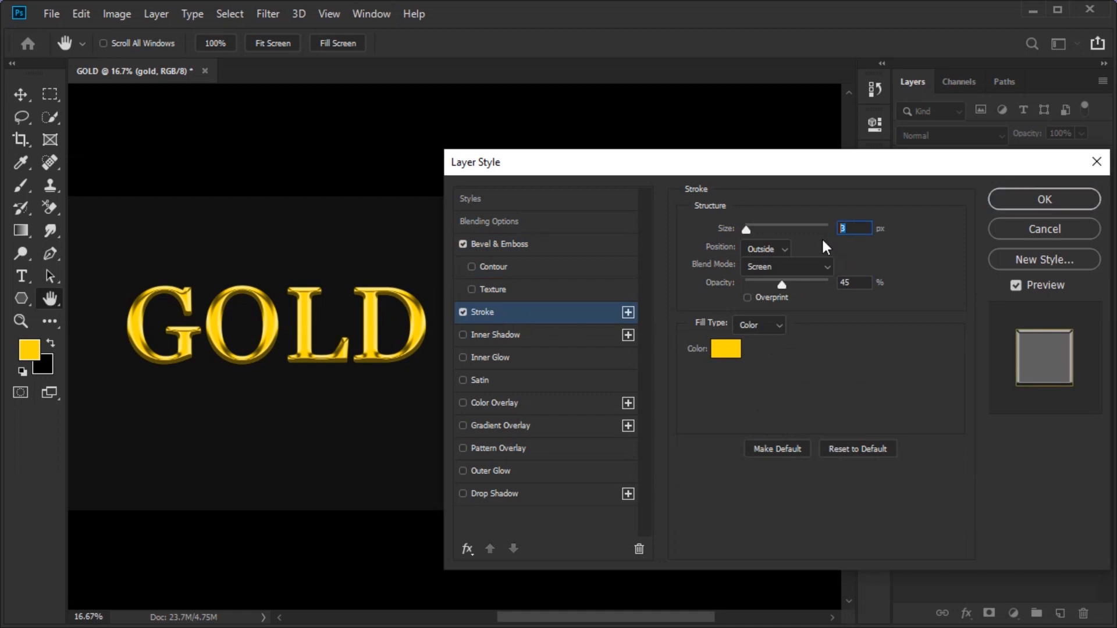
click(779, 267)
click(780, 267)
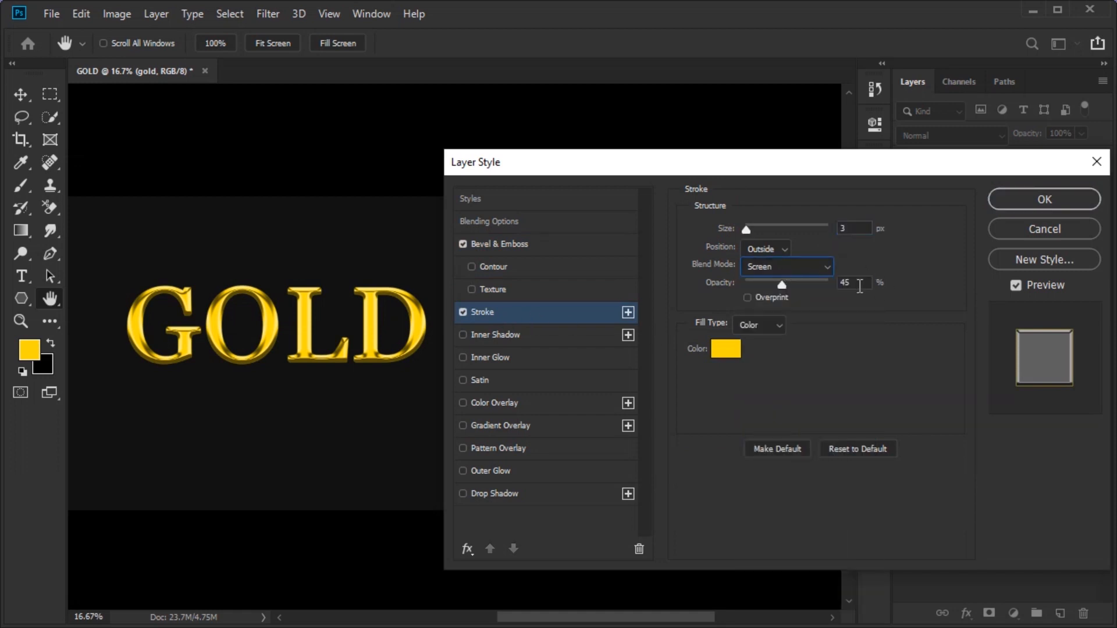
drag(859, 287, 810, 307)
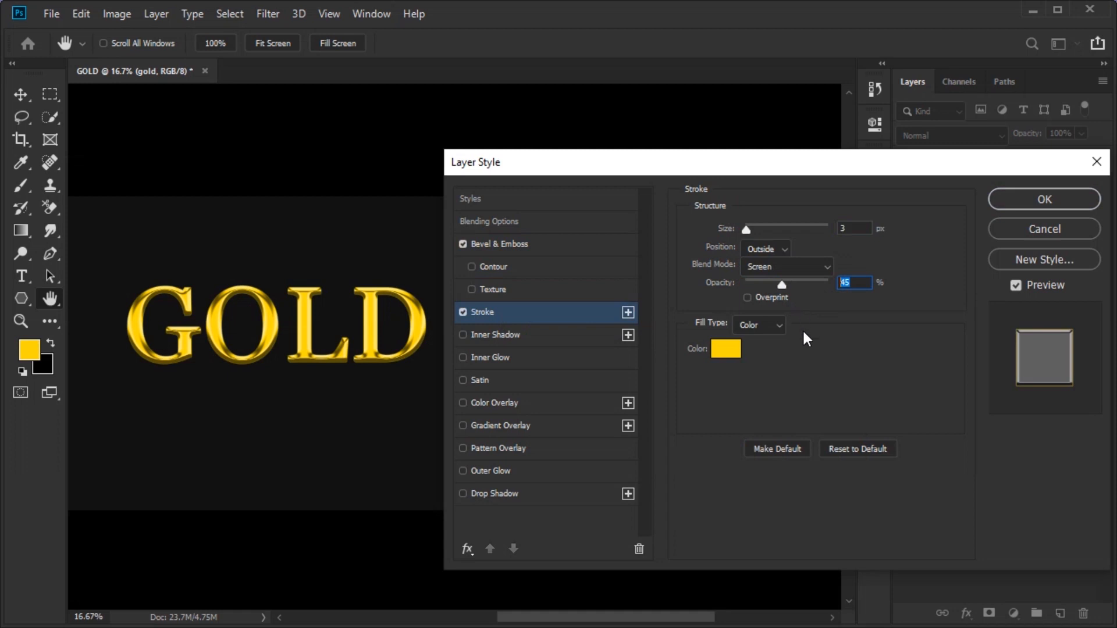
Step: Set the stroke fill to the solid colour ffd700 and apply the layer styles to the text
click(732, 360)
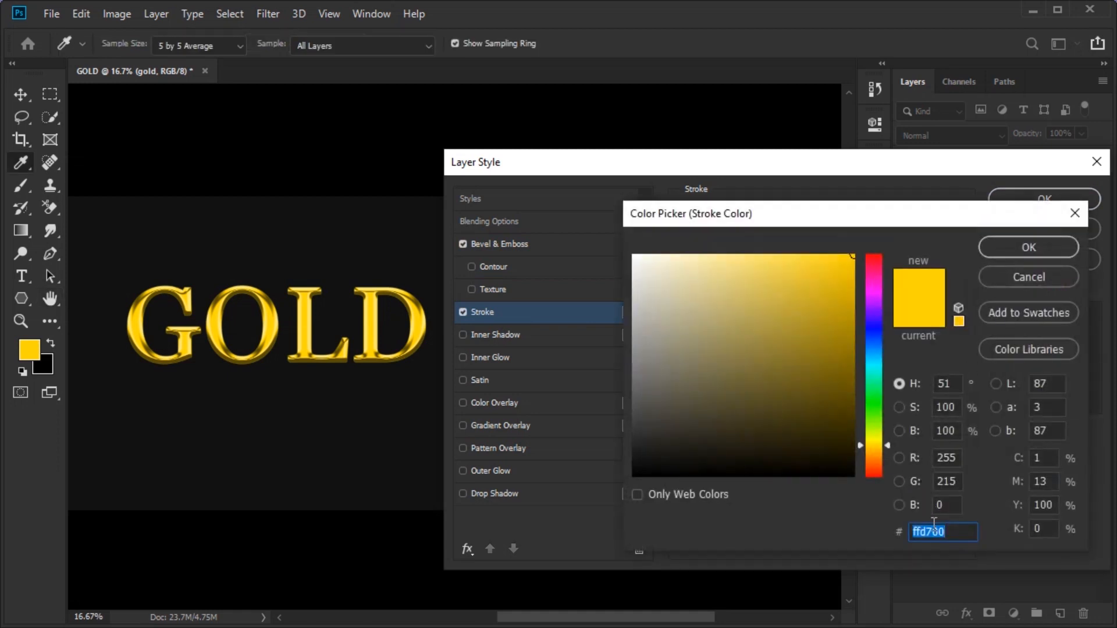
drag(955, 460, 935, 472)
key(Tab)
key(Tab)
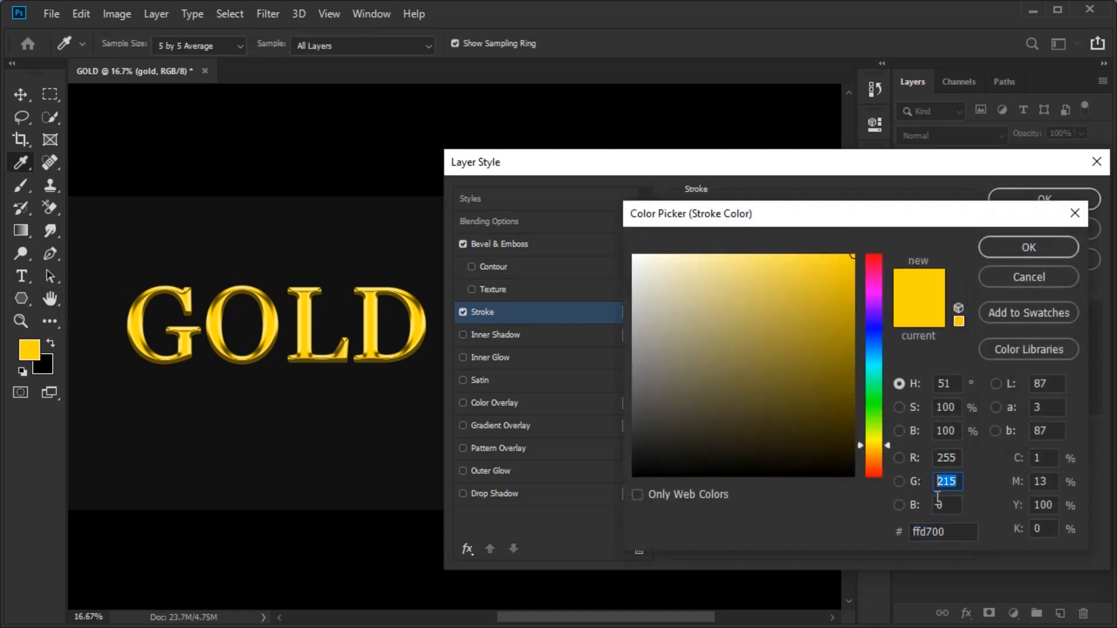
click(1025, 249)
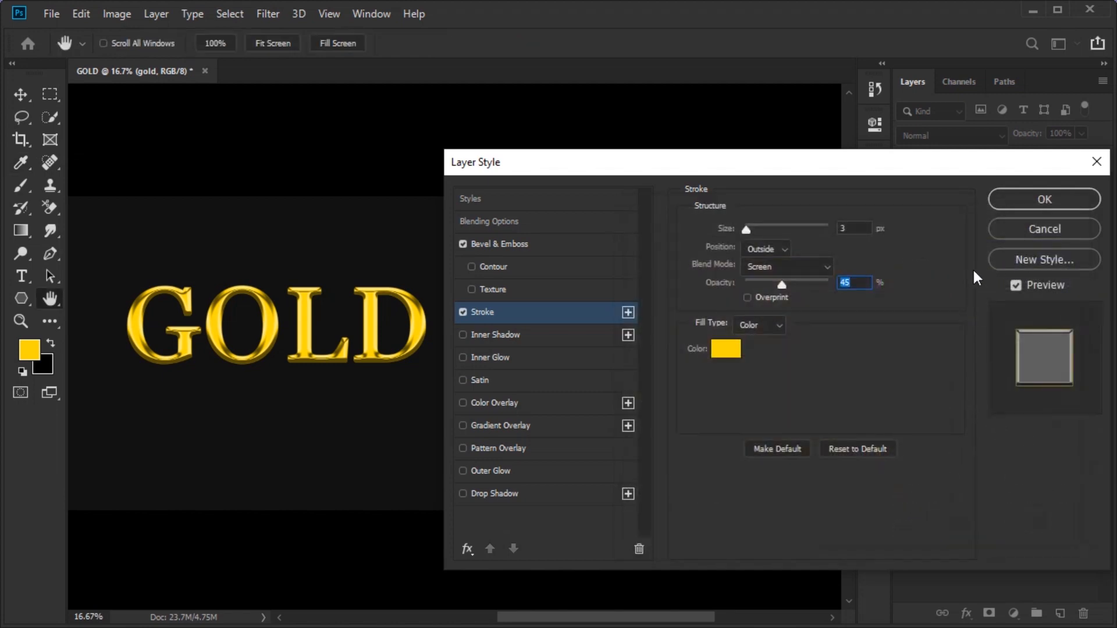
click(1026, 198)
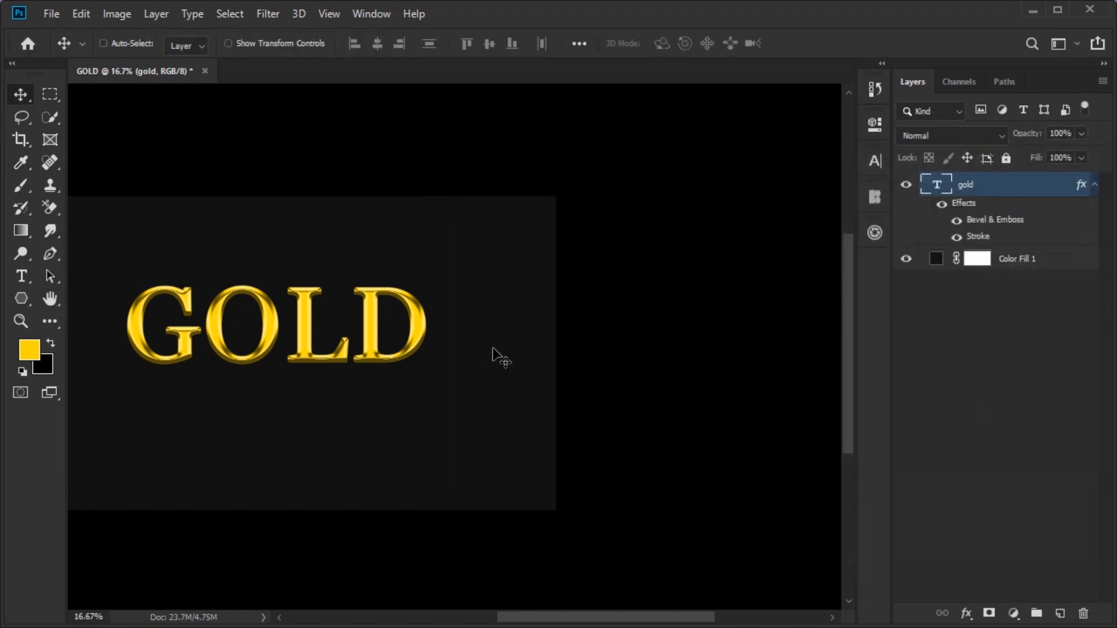
Step: Move the GOLD text slightly upward on the canvas and duplicate its layer
scroll(499, 356, up, 2)
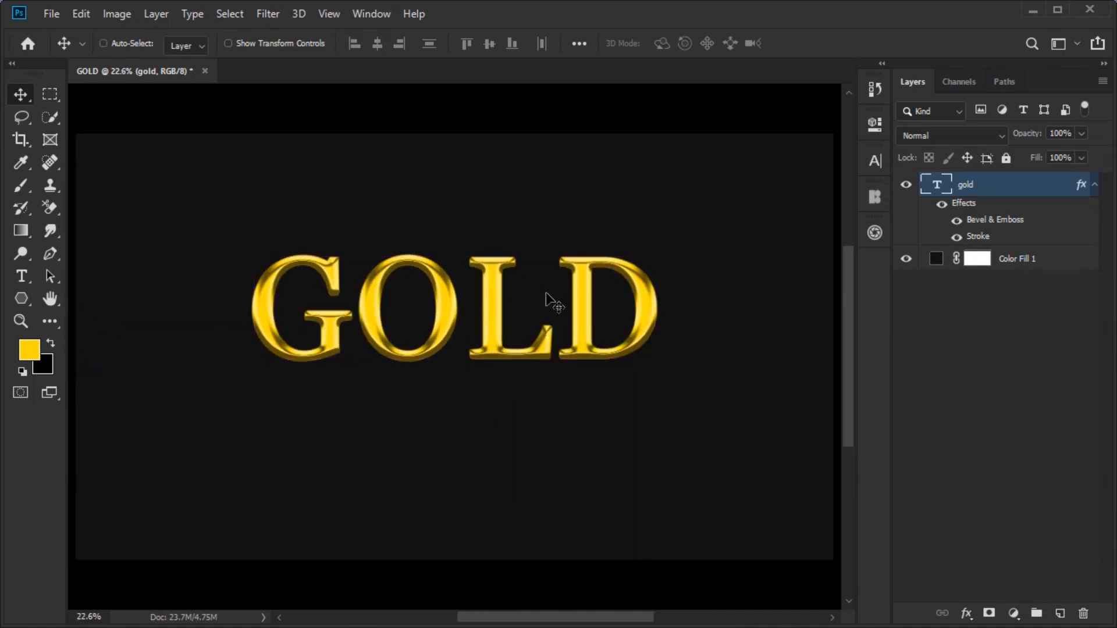
mouse_move(494, 357)
mouse_down()
mouse_move(491, 336)
mouse_move(509, 350)
mouse_move(492, 350)
mouse_up()
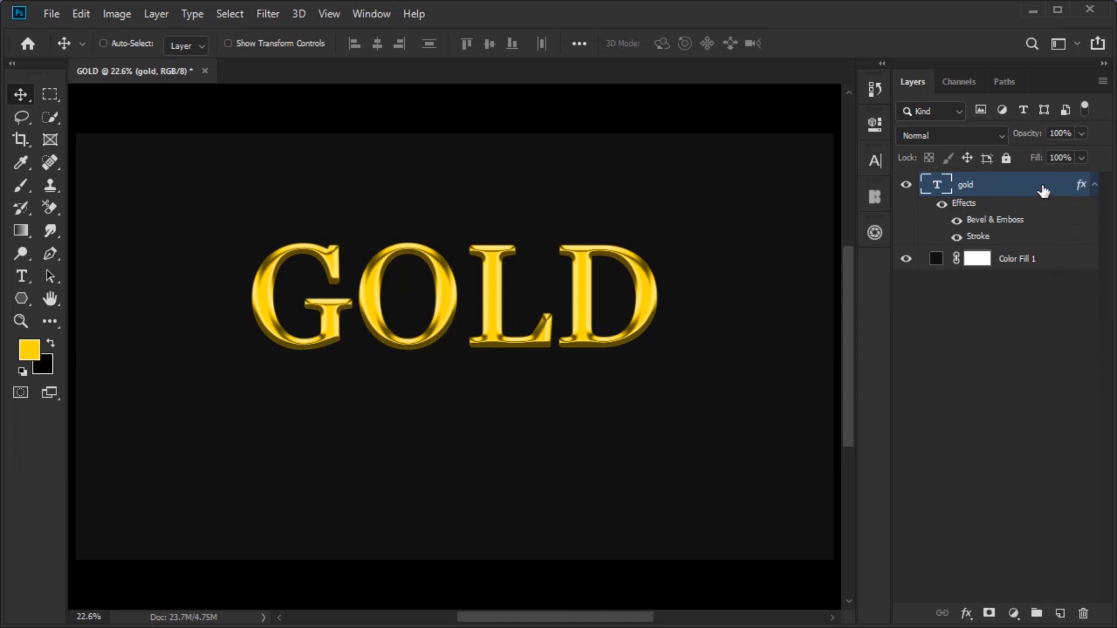
drag(1026, 185, 1061, 615)
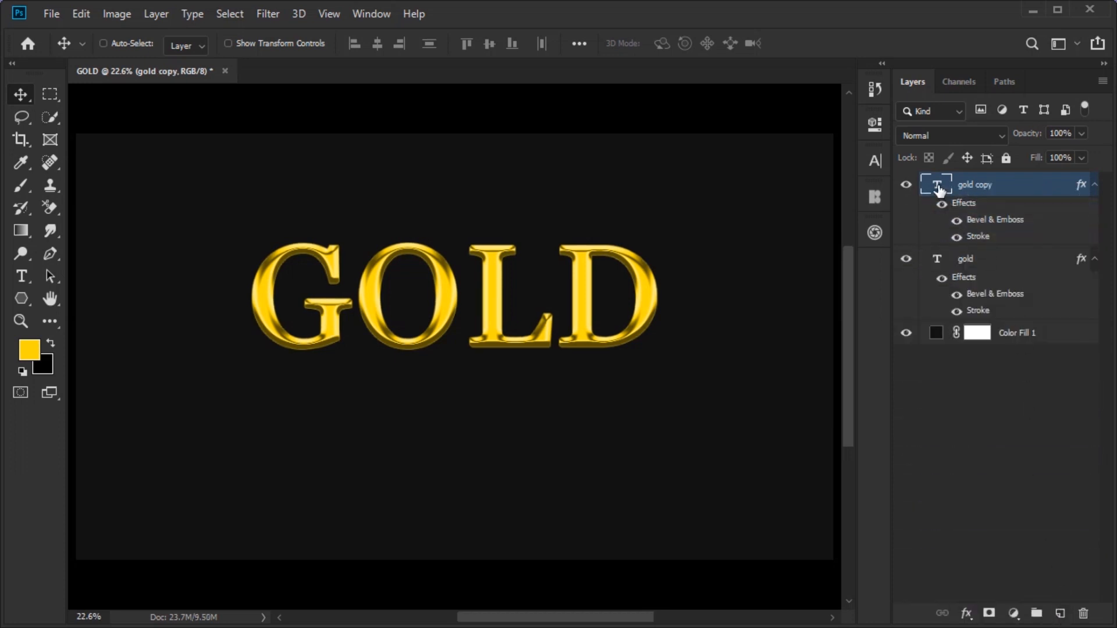
Step: Convert the duplicated text layer for Smart Filters and flip it vertically with Free Transform
click(267, 15)
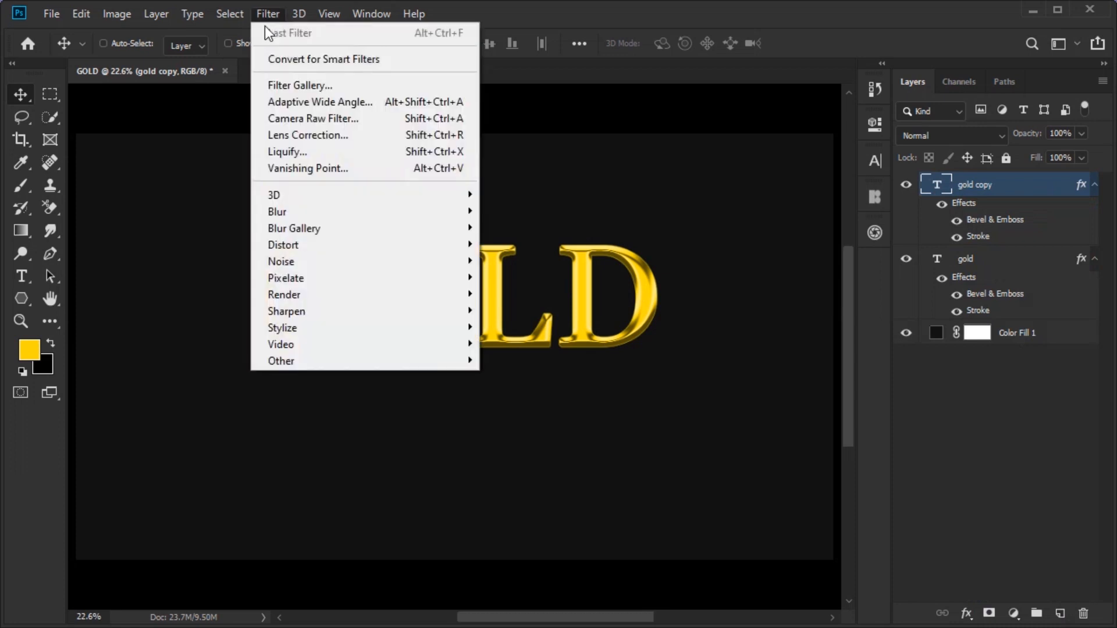
click(421, 61)
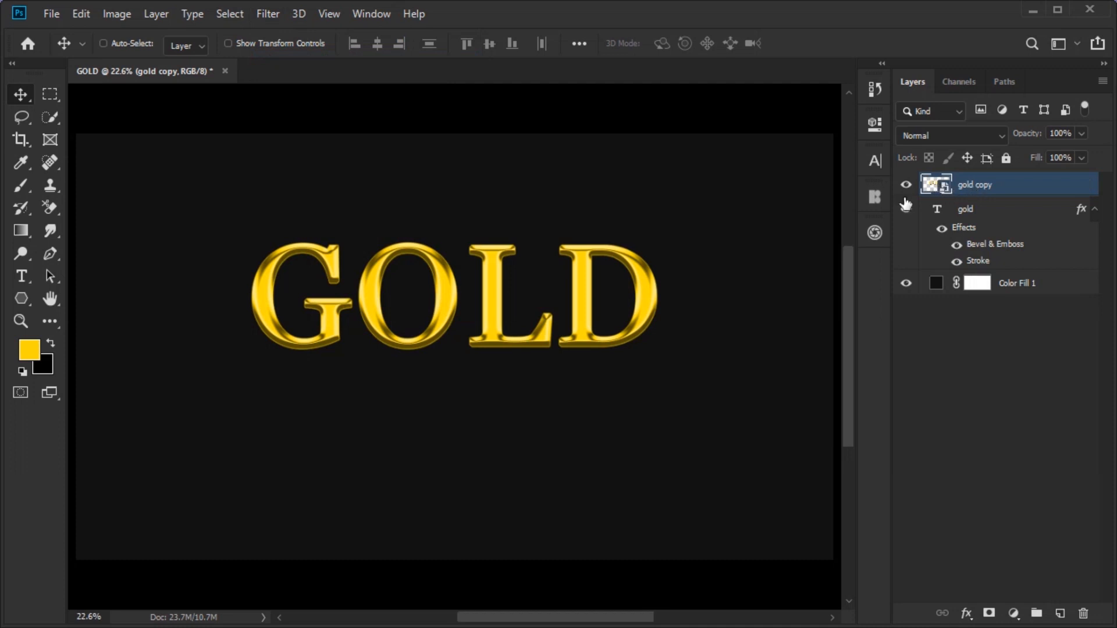
key(ctrl)
key(ctrl+t)
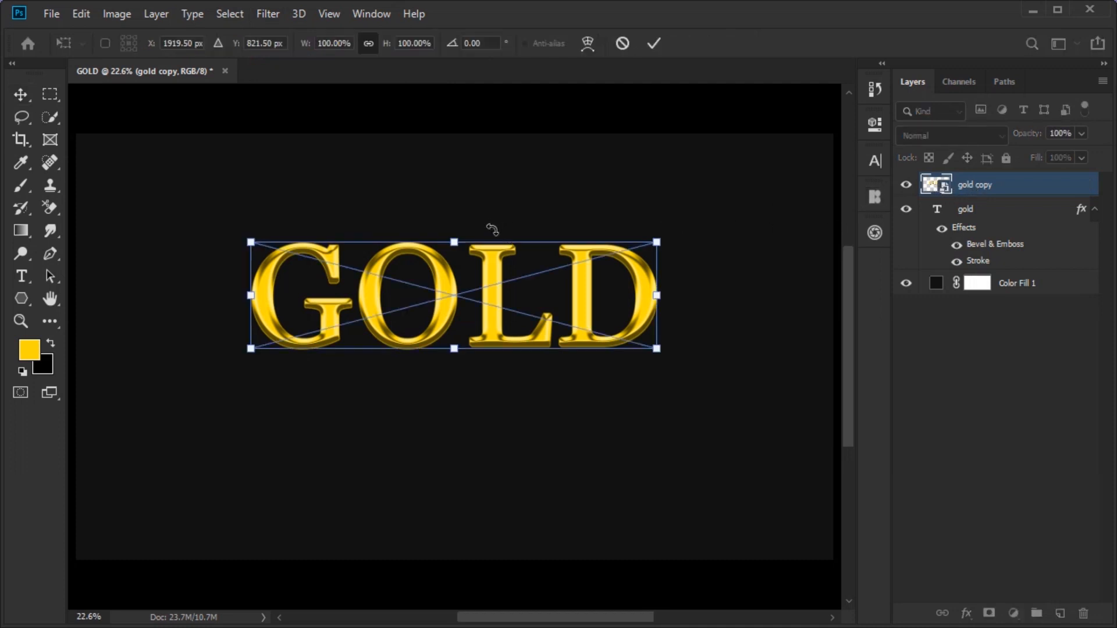
right_click(395, 263)
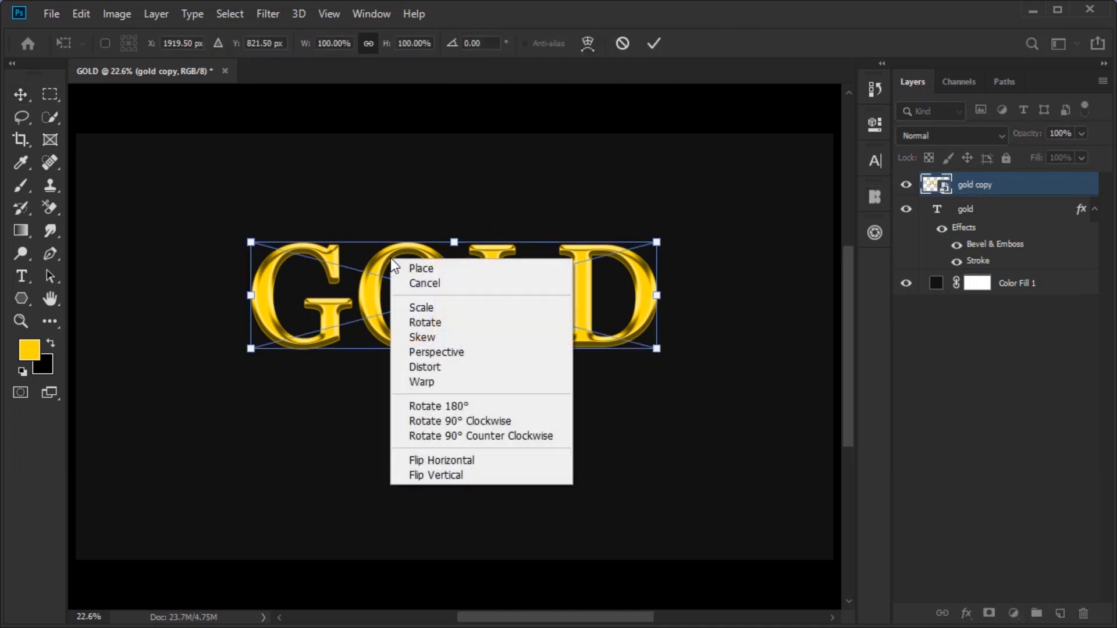
click(469, 476)
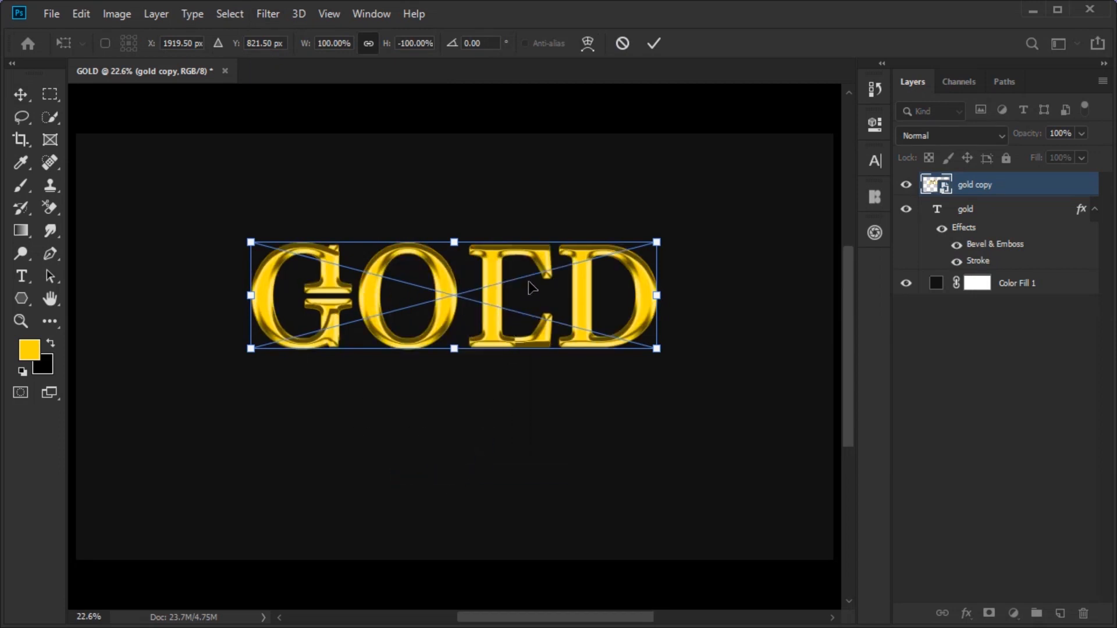
Step: Move the flipped copy straight down to about Y 1364 px, just touching the base of the original text, and apply the transform
drag(536, 271, 531, 379)
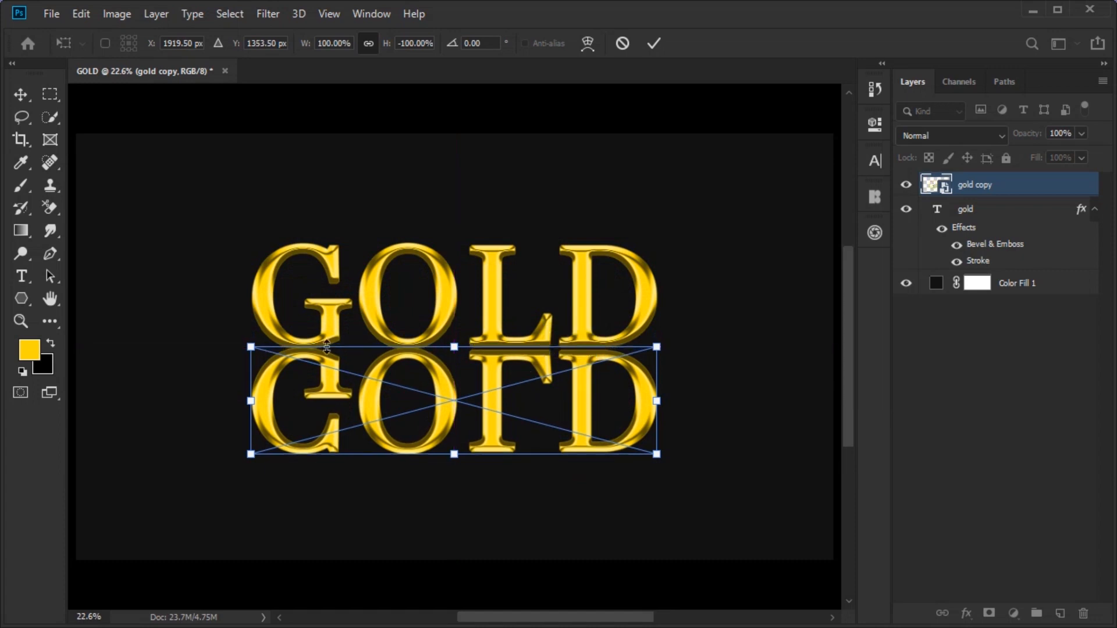
scroll(300, 346, up, 5)
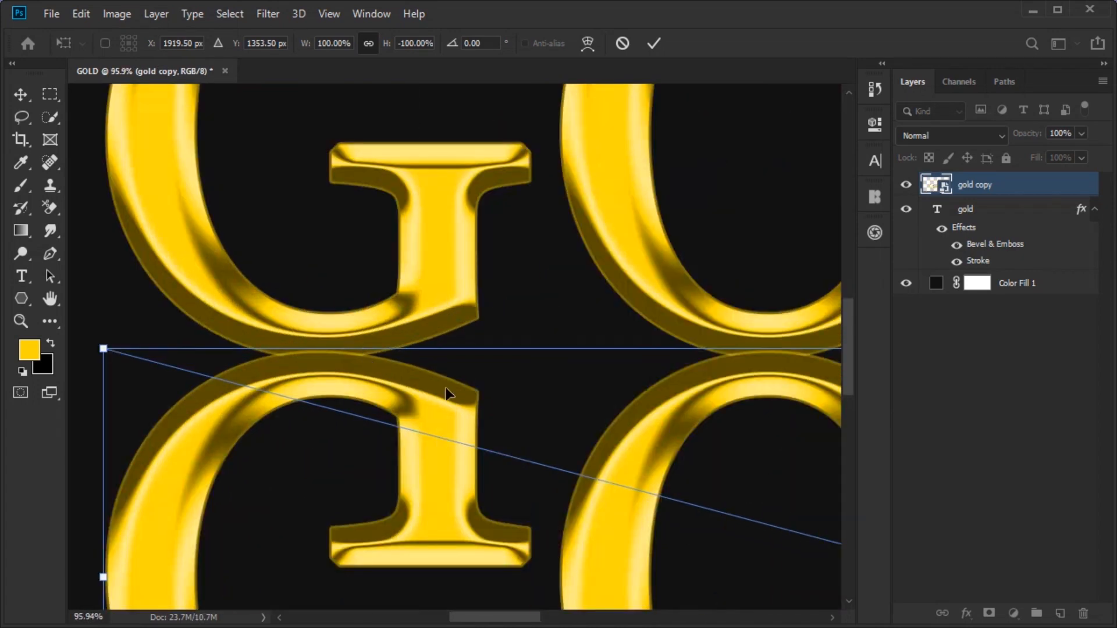
drag(448, 393, 448, 406)
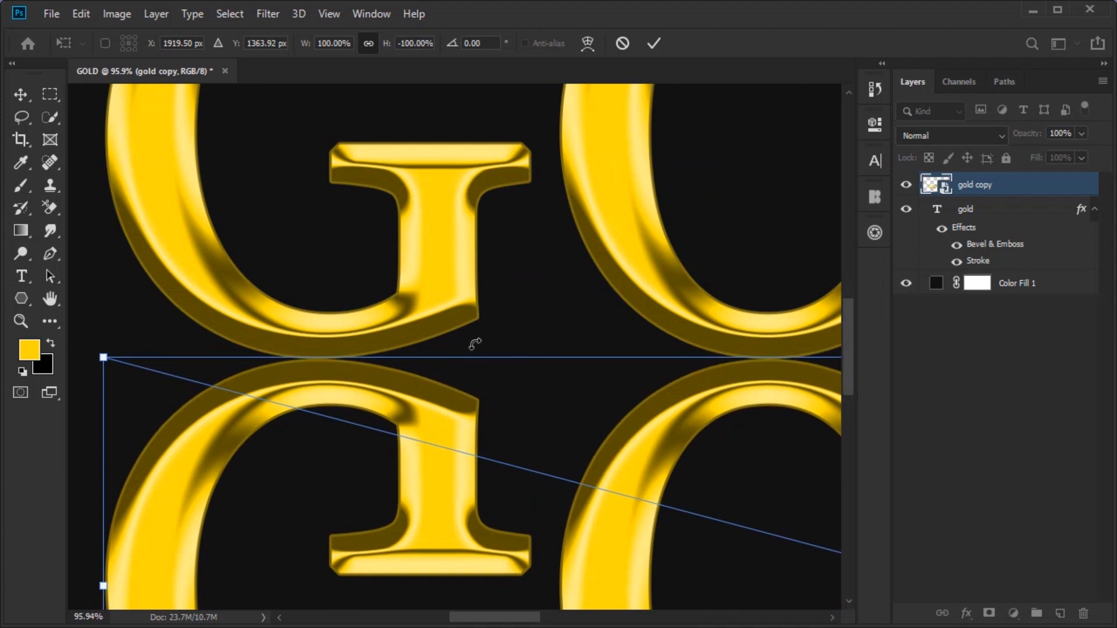
scroll(475, 344, down, 5)
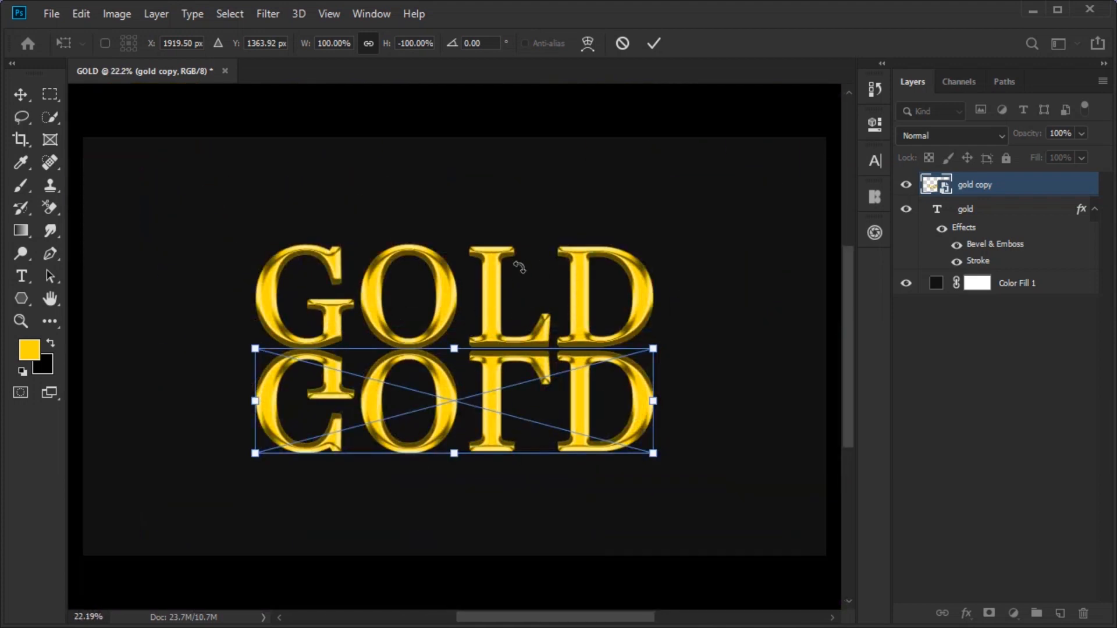
click(654, 44)
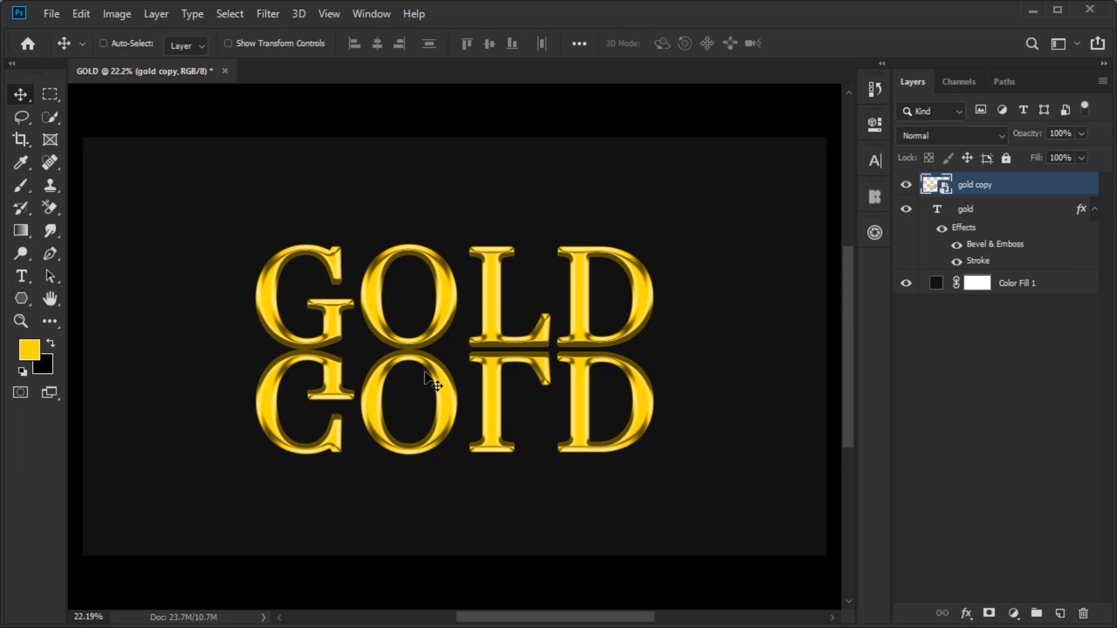
Step: Add a layer mask to the flipped text copy
key(ctrl)
key(ctrl+minus)
key(ctrl+minus)
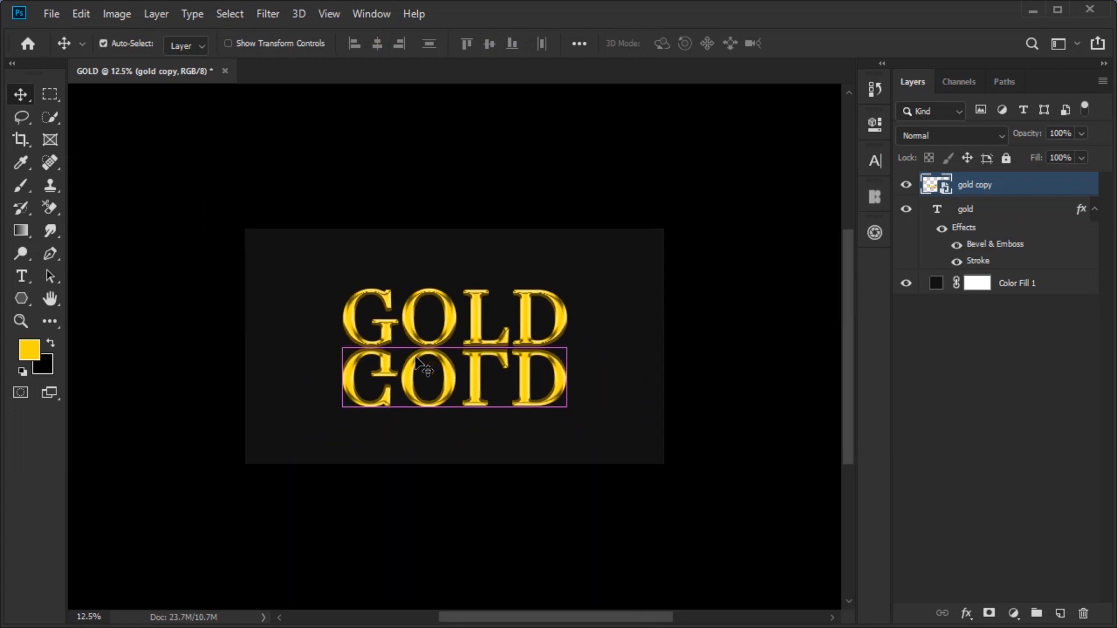
key(ctrl+plus)
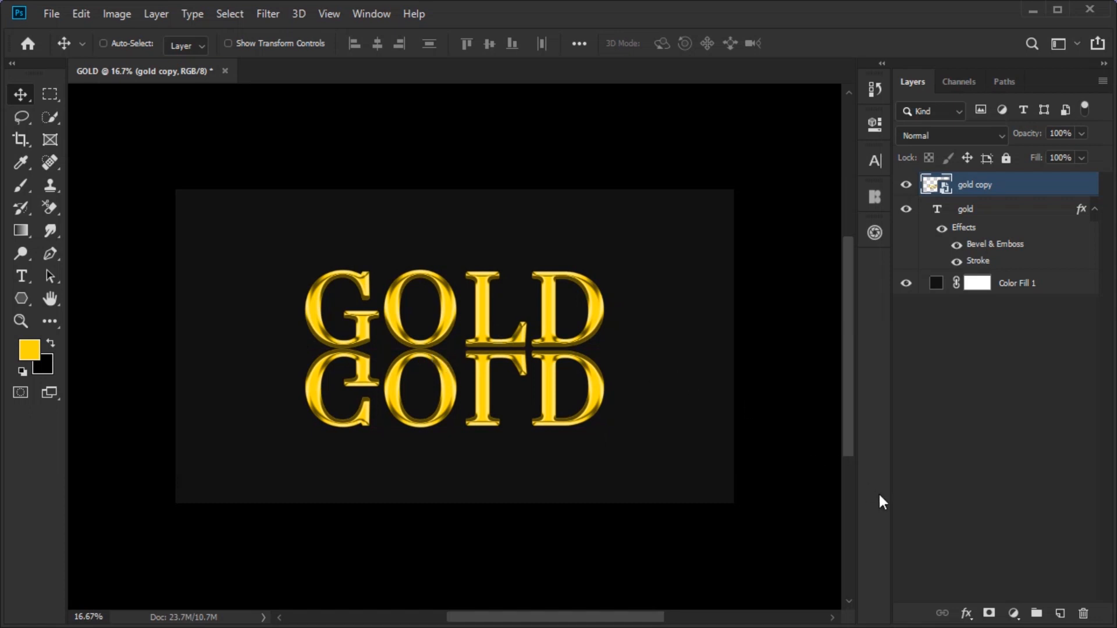
click(988, 613)
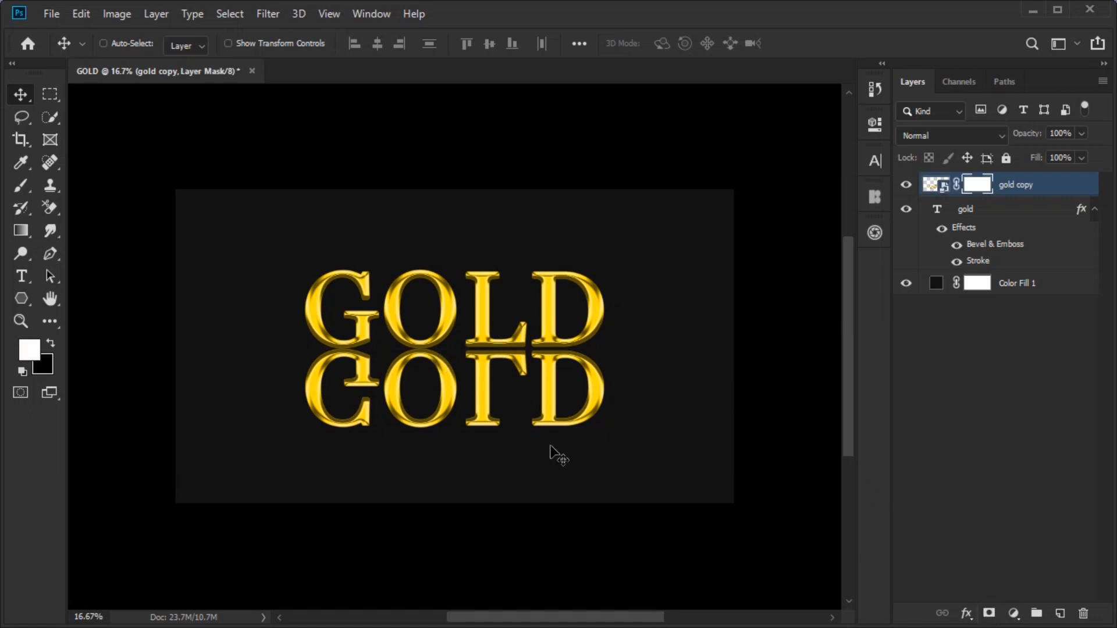
Step: Fade the flipped copy by drawing a linear Black, White gradient on its mask, upward from the reflection's lower edge
click(22, 232)
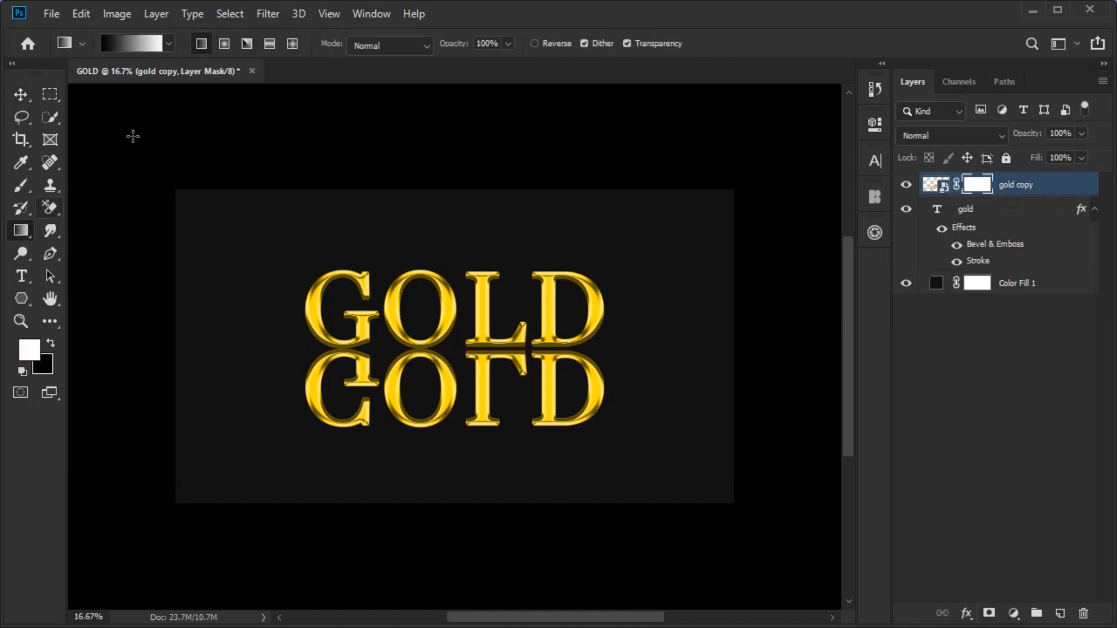
click(156, 42)
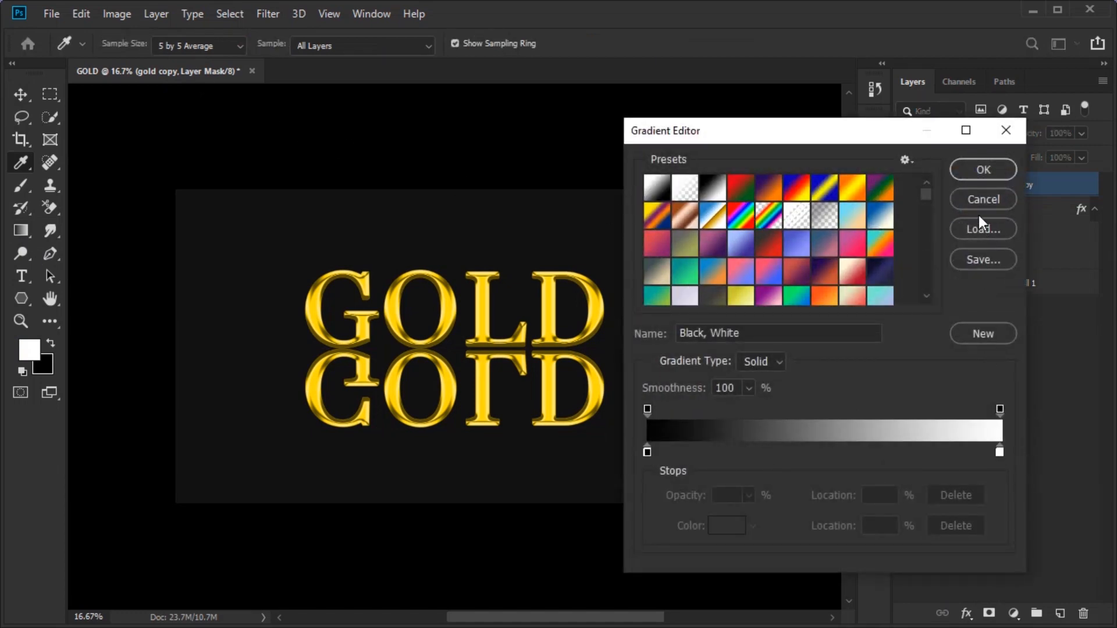
click(976, 175)
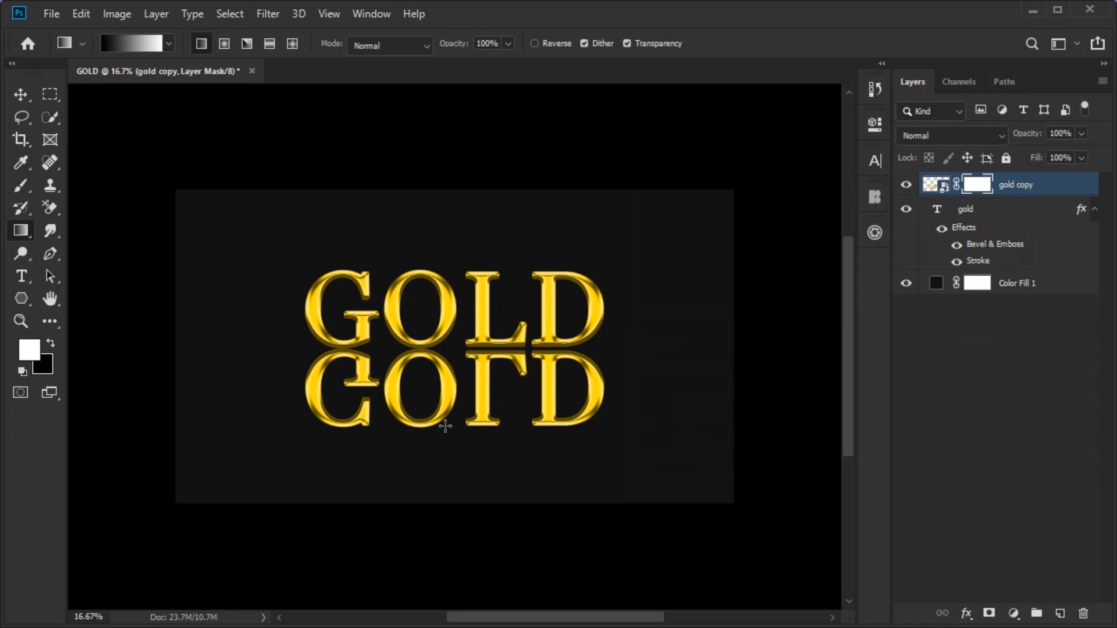
drag(445, 426, 444, 410)
drag(443, 369, 448, 295)
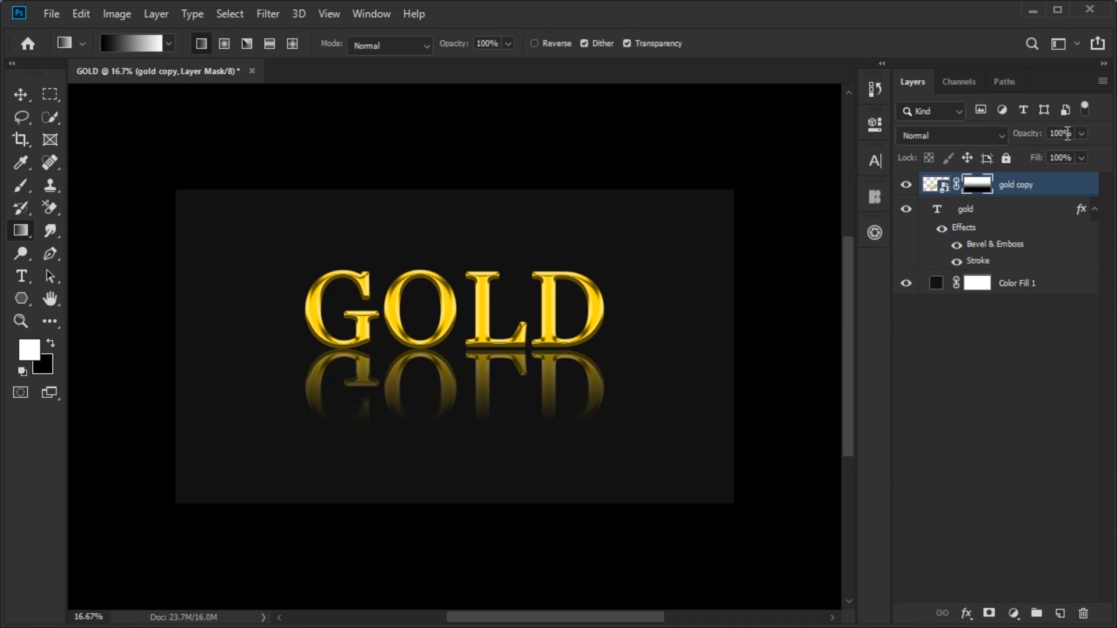
Step: Set the reflection layer's opacity to 50% and its blend mode to Screen
drag(1035, 142, 984, 139)
click(983, 139)
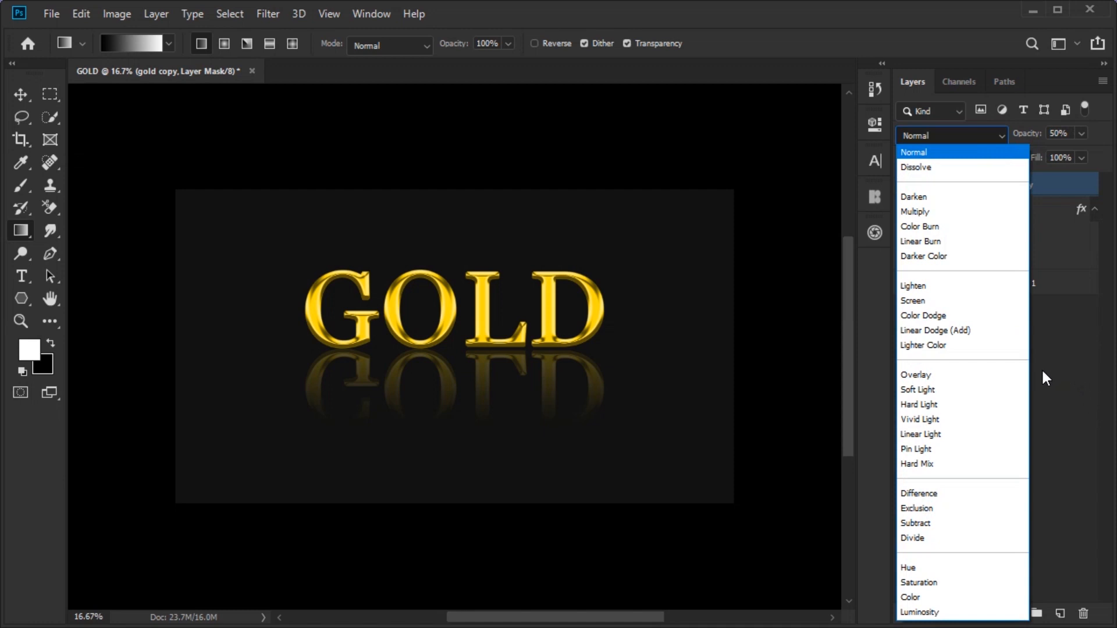
click(961, 301)
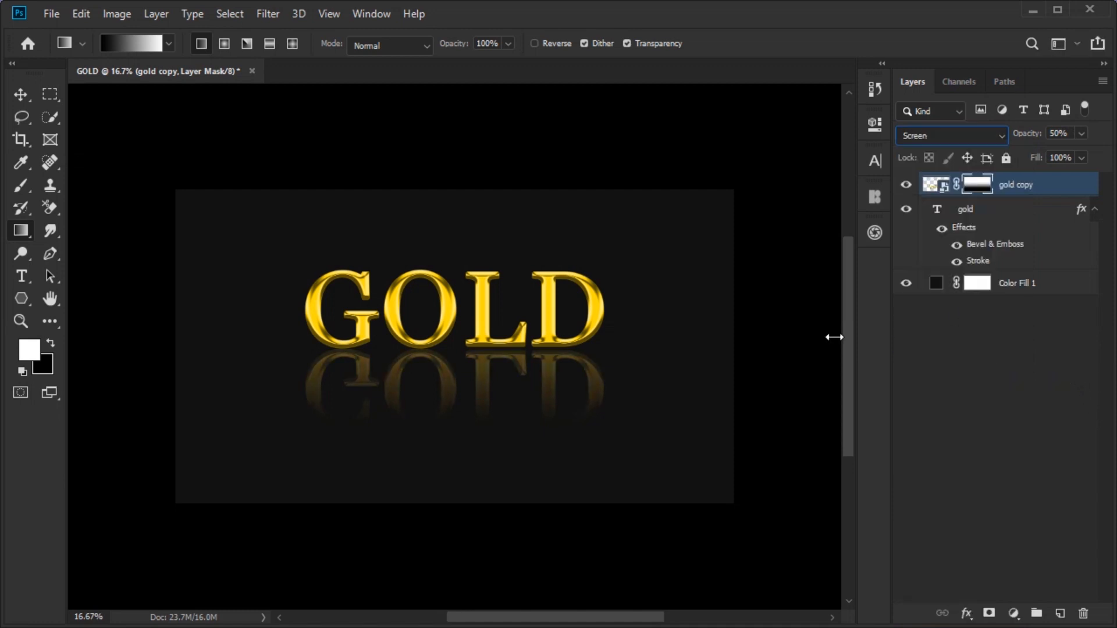
Step: Redraw the black-to-white mask gradient from the reflection's lower edge up to above the GOLD text for a softer fade
scroll(462, 421, up, 2)
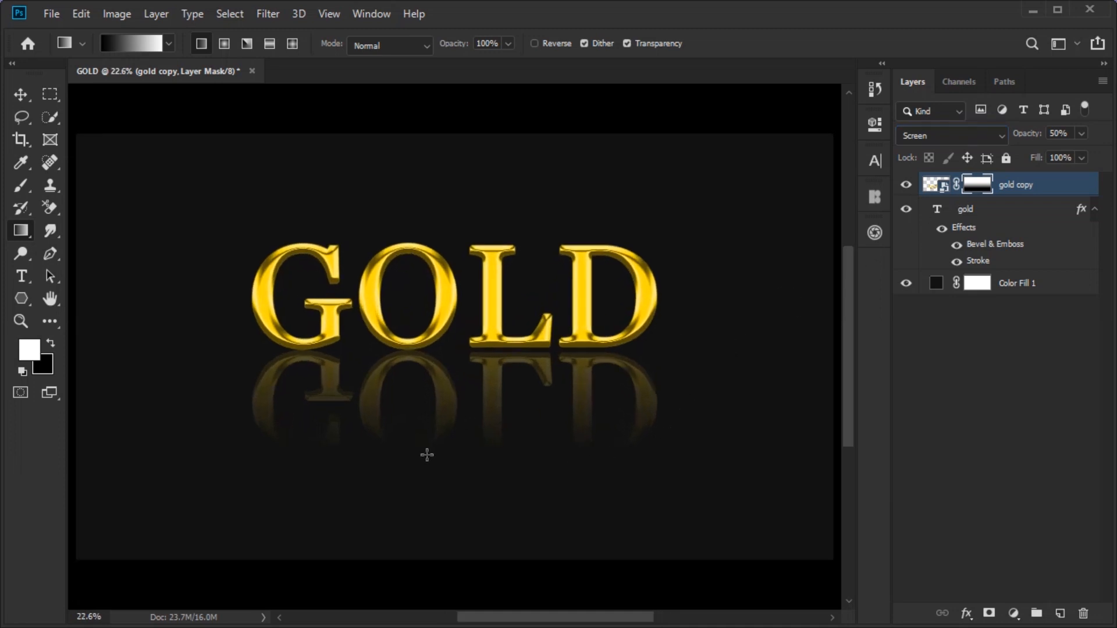
drag(450, 461, 488, 175)
drag(457, 437, 471, 201)
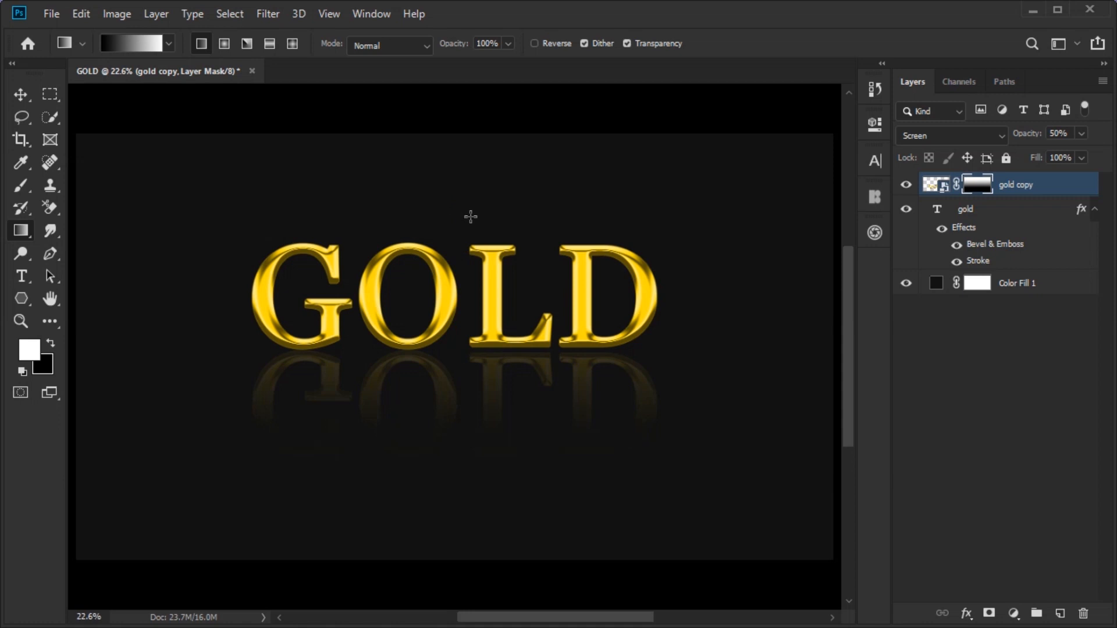
scroll(625, 458, down, 2)
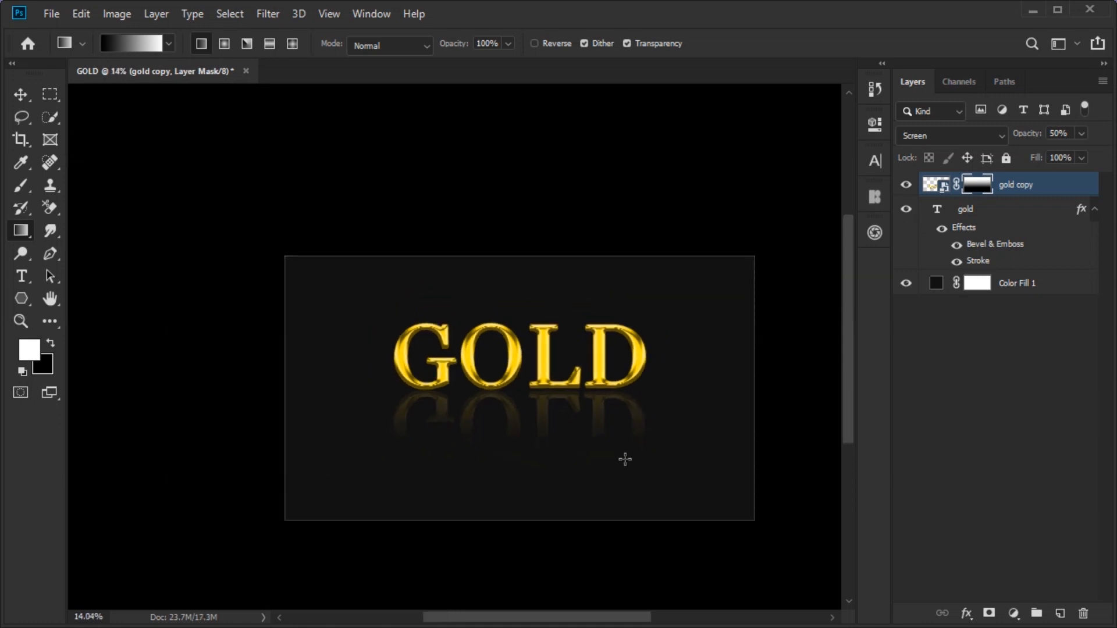
scroll(625, 459, up, 2)
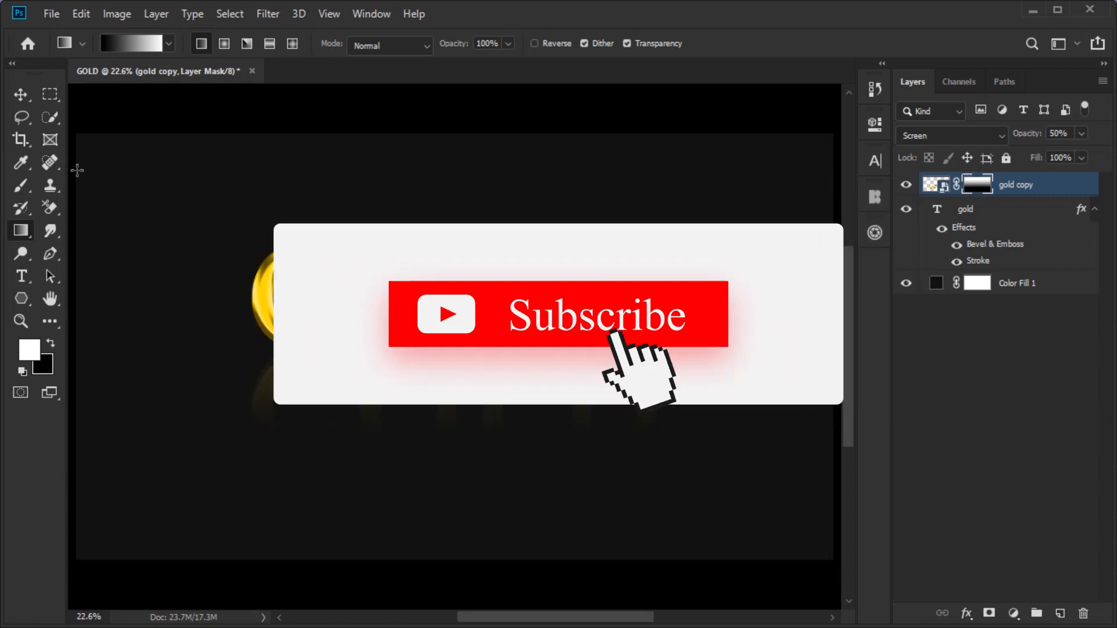
click(23, 94)
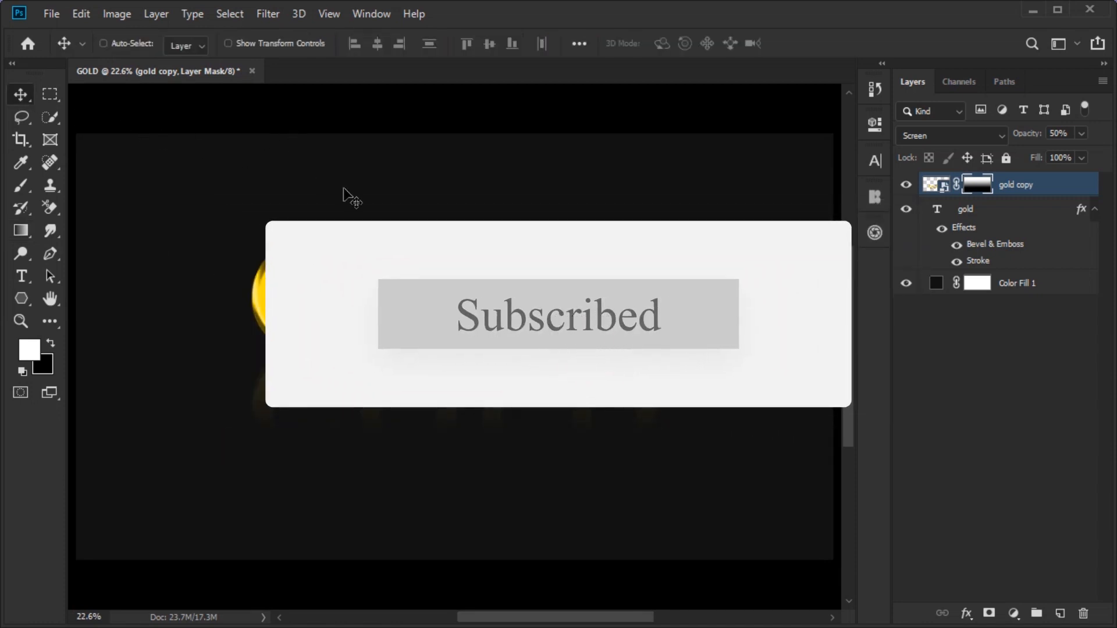